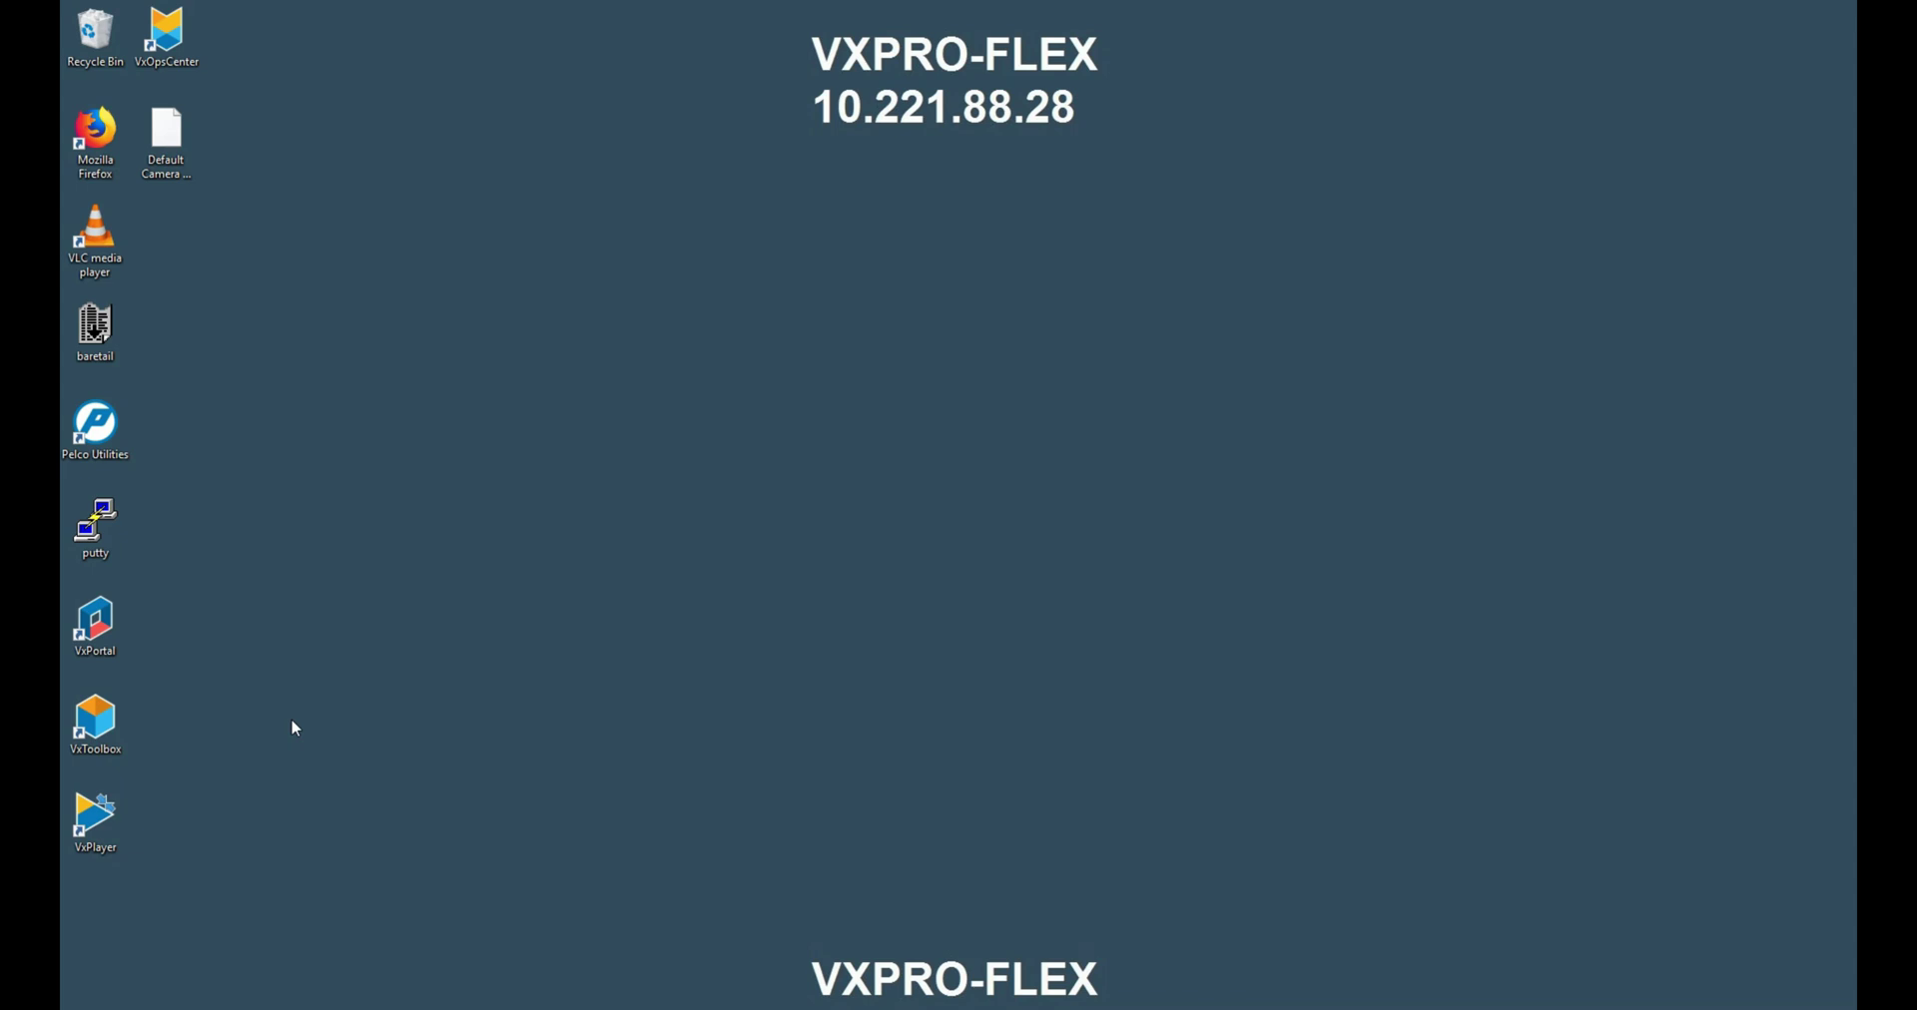
- Launch VxPortal, sign in, and open the Storage Portal login through admin > Configure Server
{"action": "double_click", "coordinate": [96, 625]}
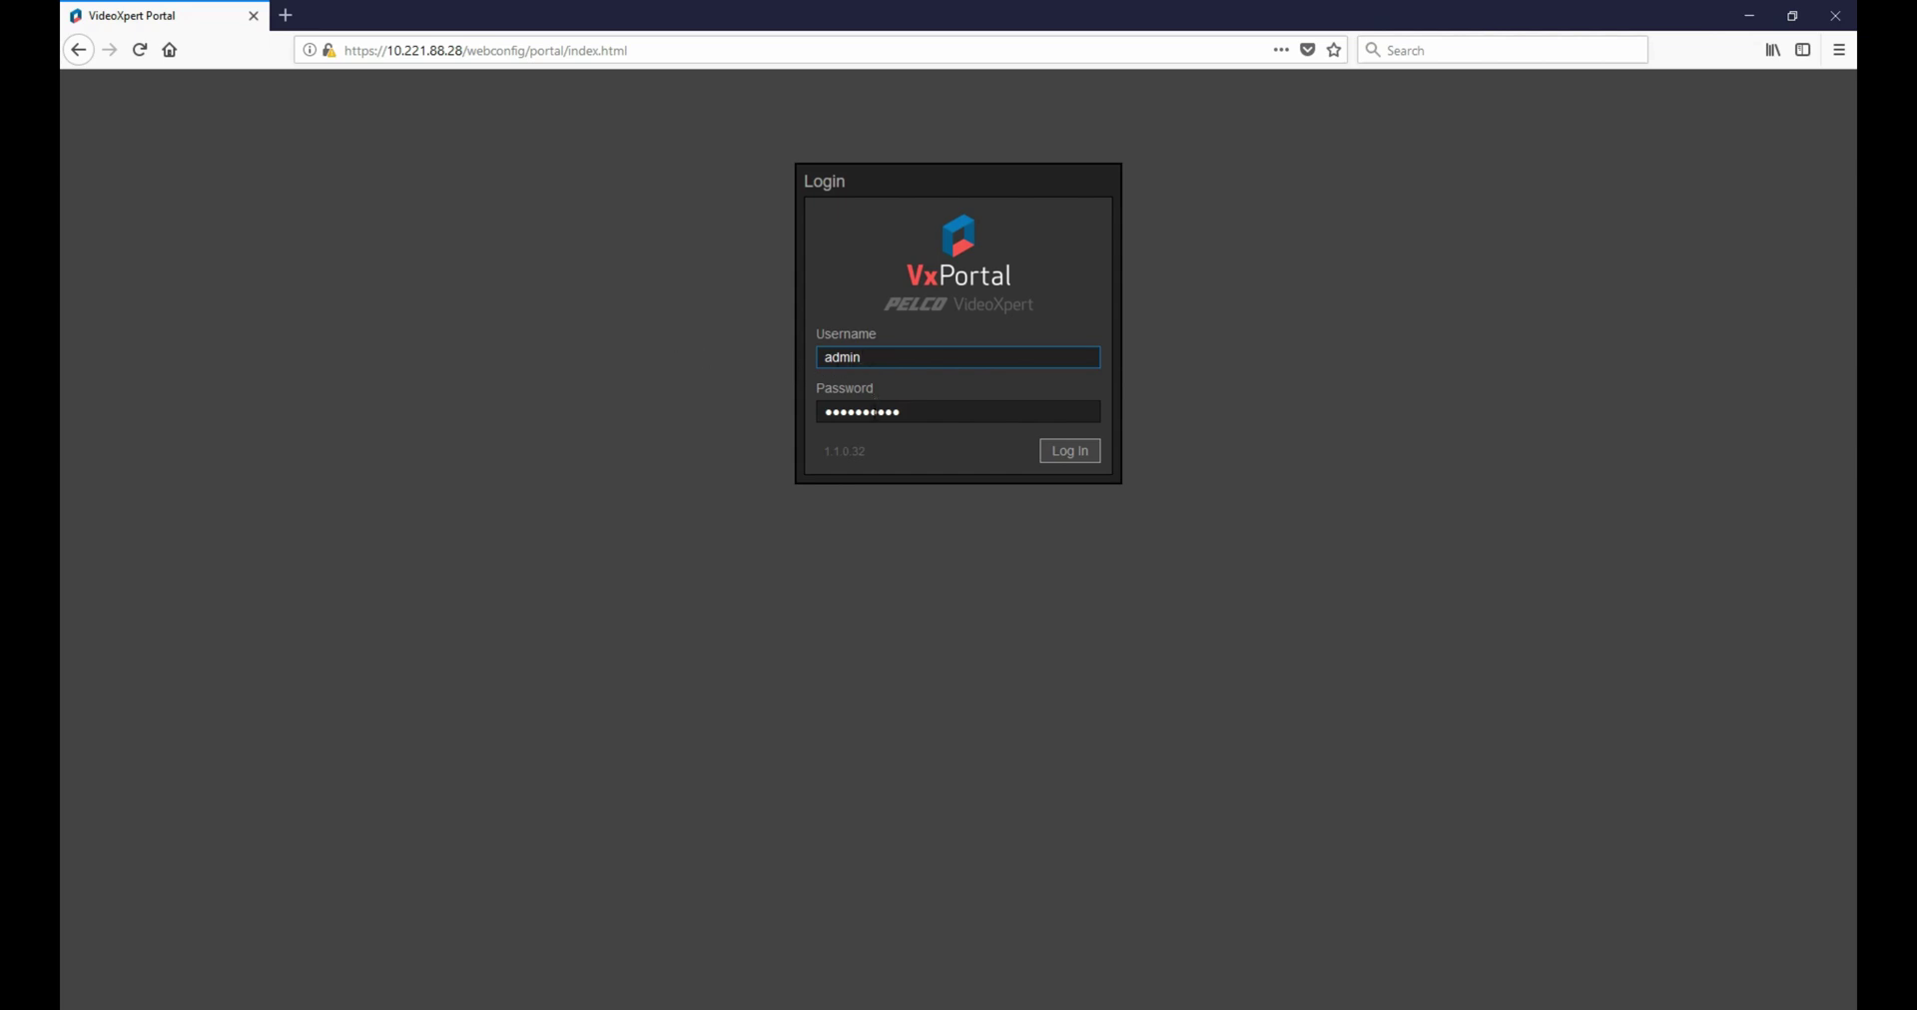
{"action": "left_click", "coordinate": [1068, 452]}
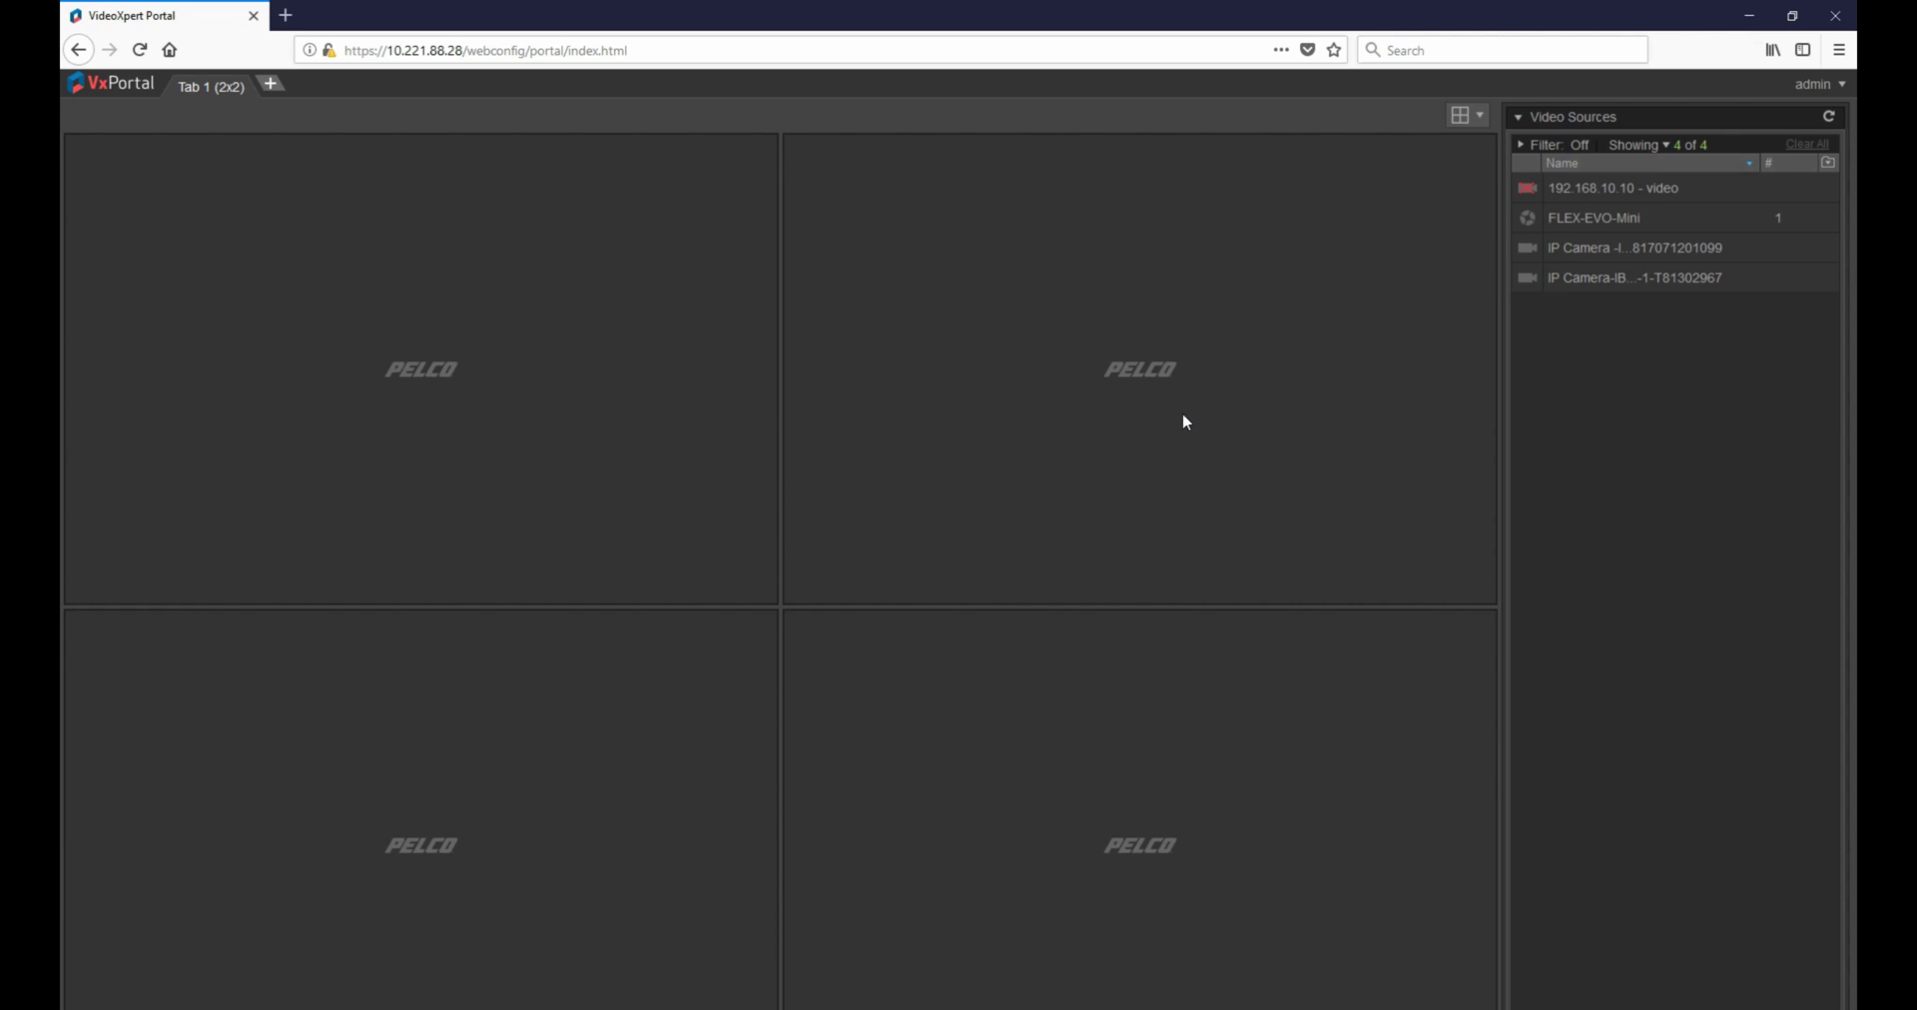
{"action": "left_click", "coordinate": [1838, 88]}
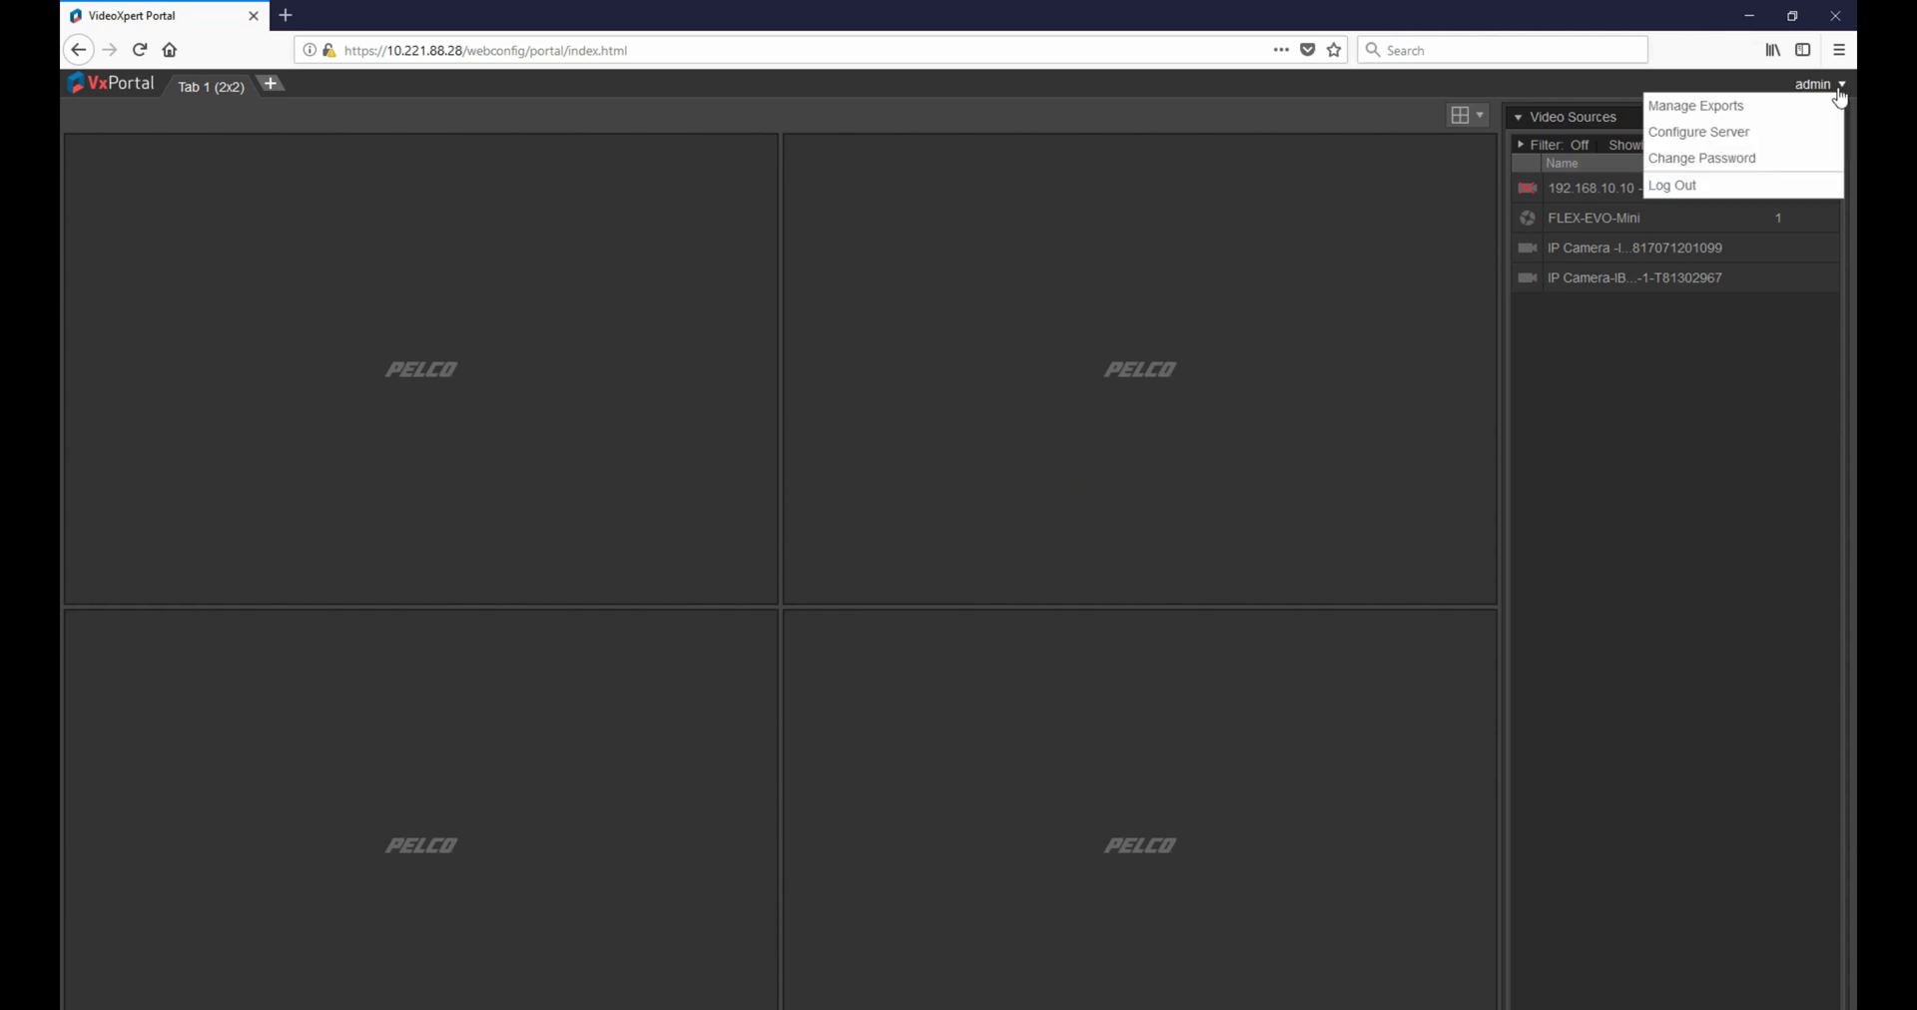
{"action": "left_click", "coordinate": [1724, 133]}
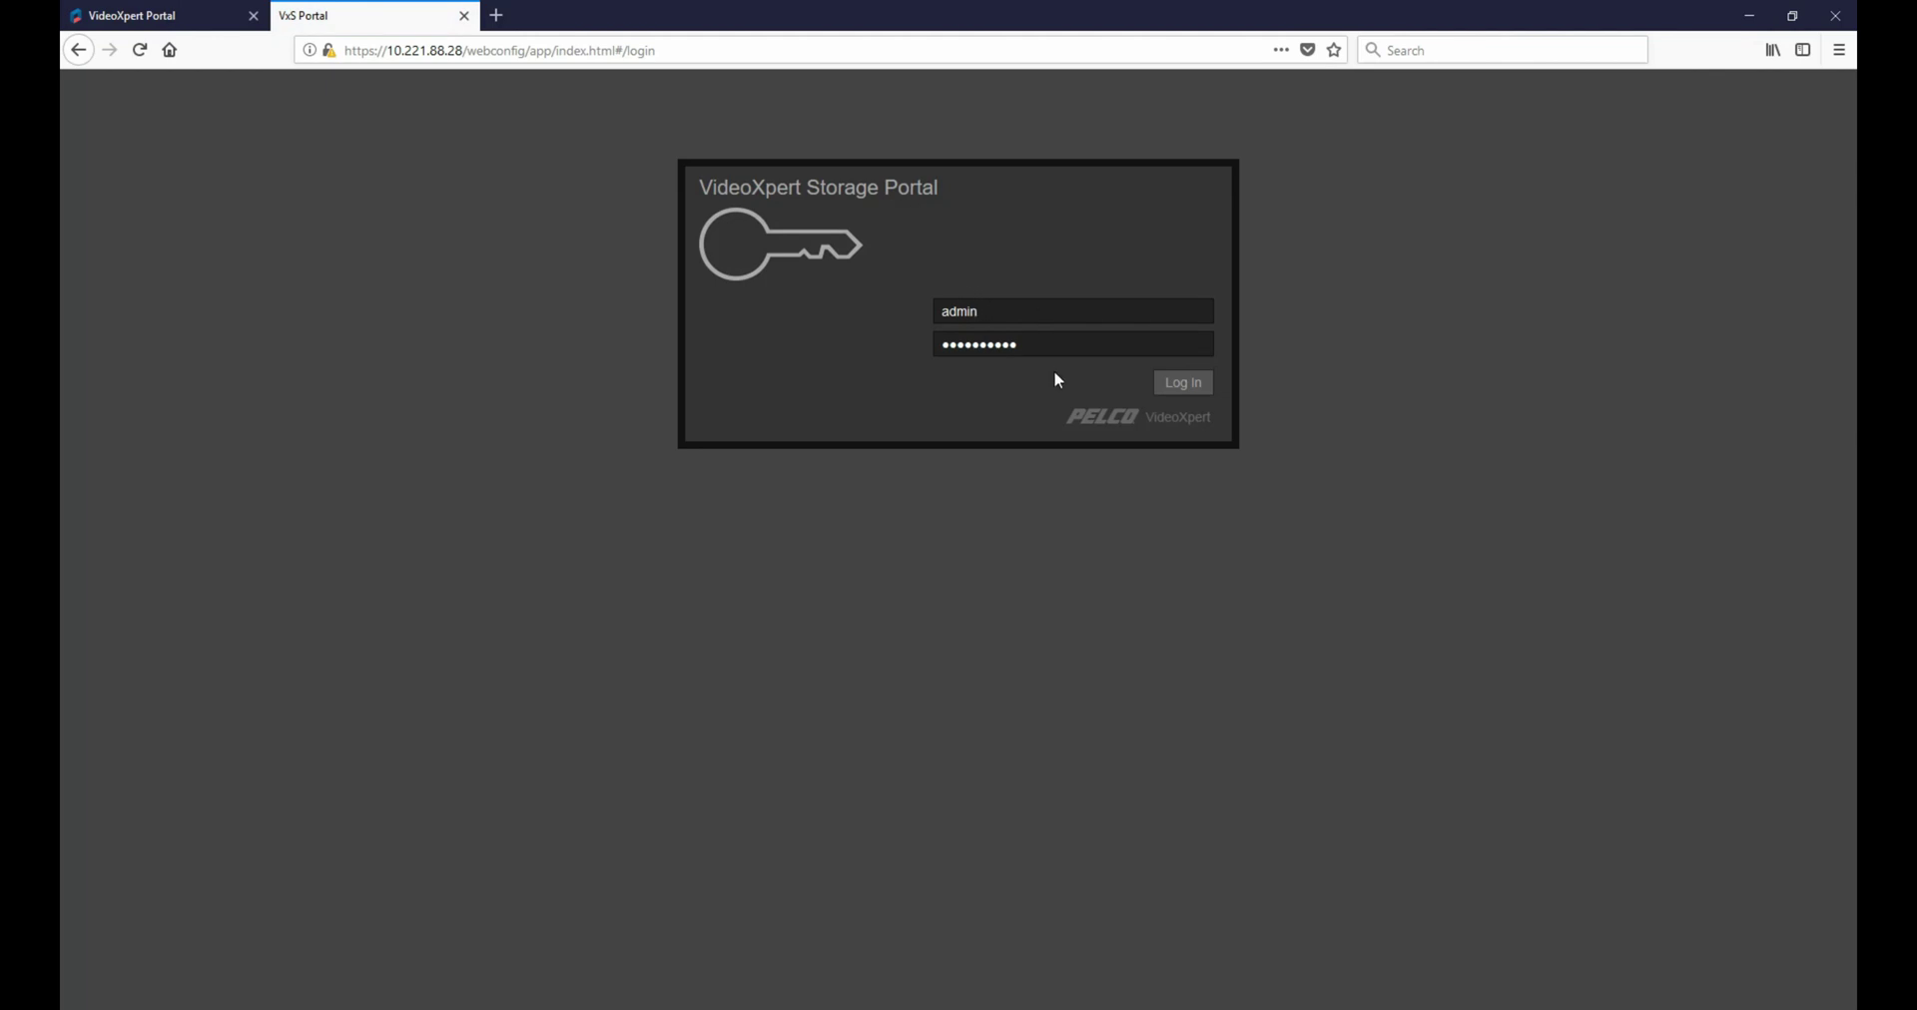
- Sign in to the Storage Portal and view the Database page with backups from May 11–18, 2018
{"action": "left_click", "coordinate": [1193, 393]}
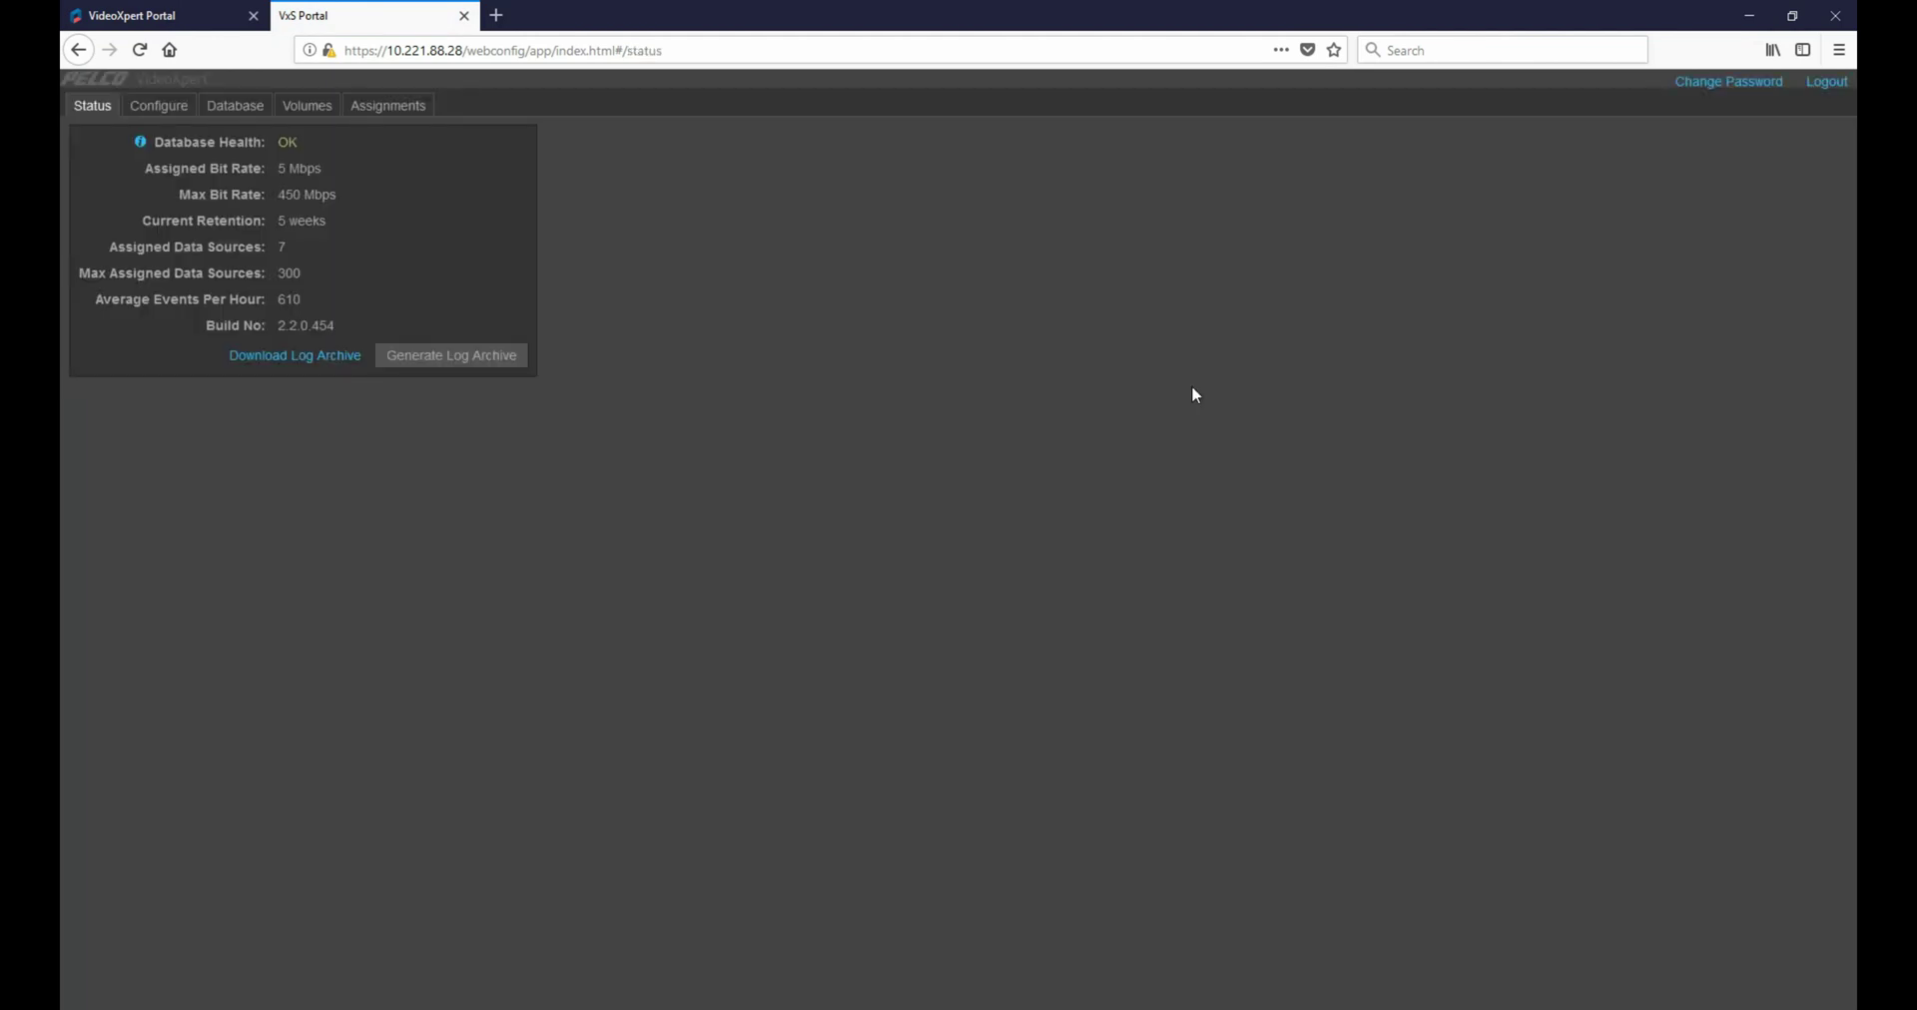
{"action": "left_click", "coordinate": [227, 110]}
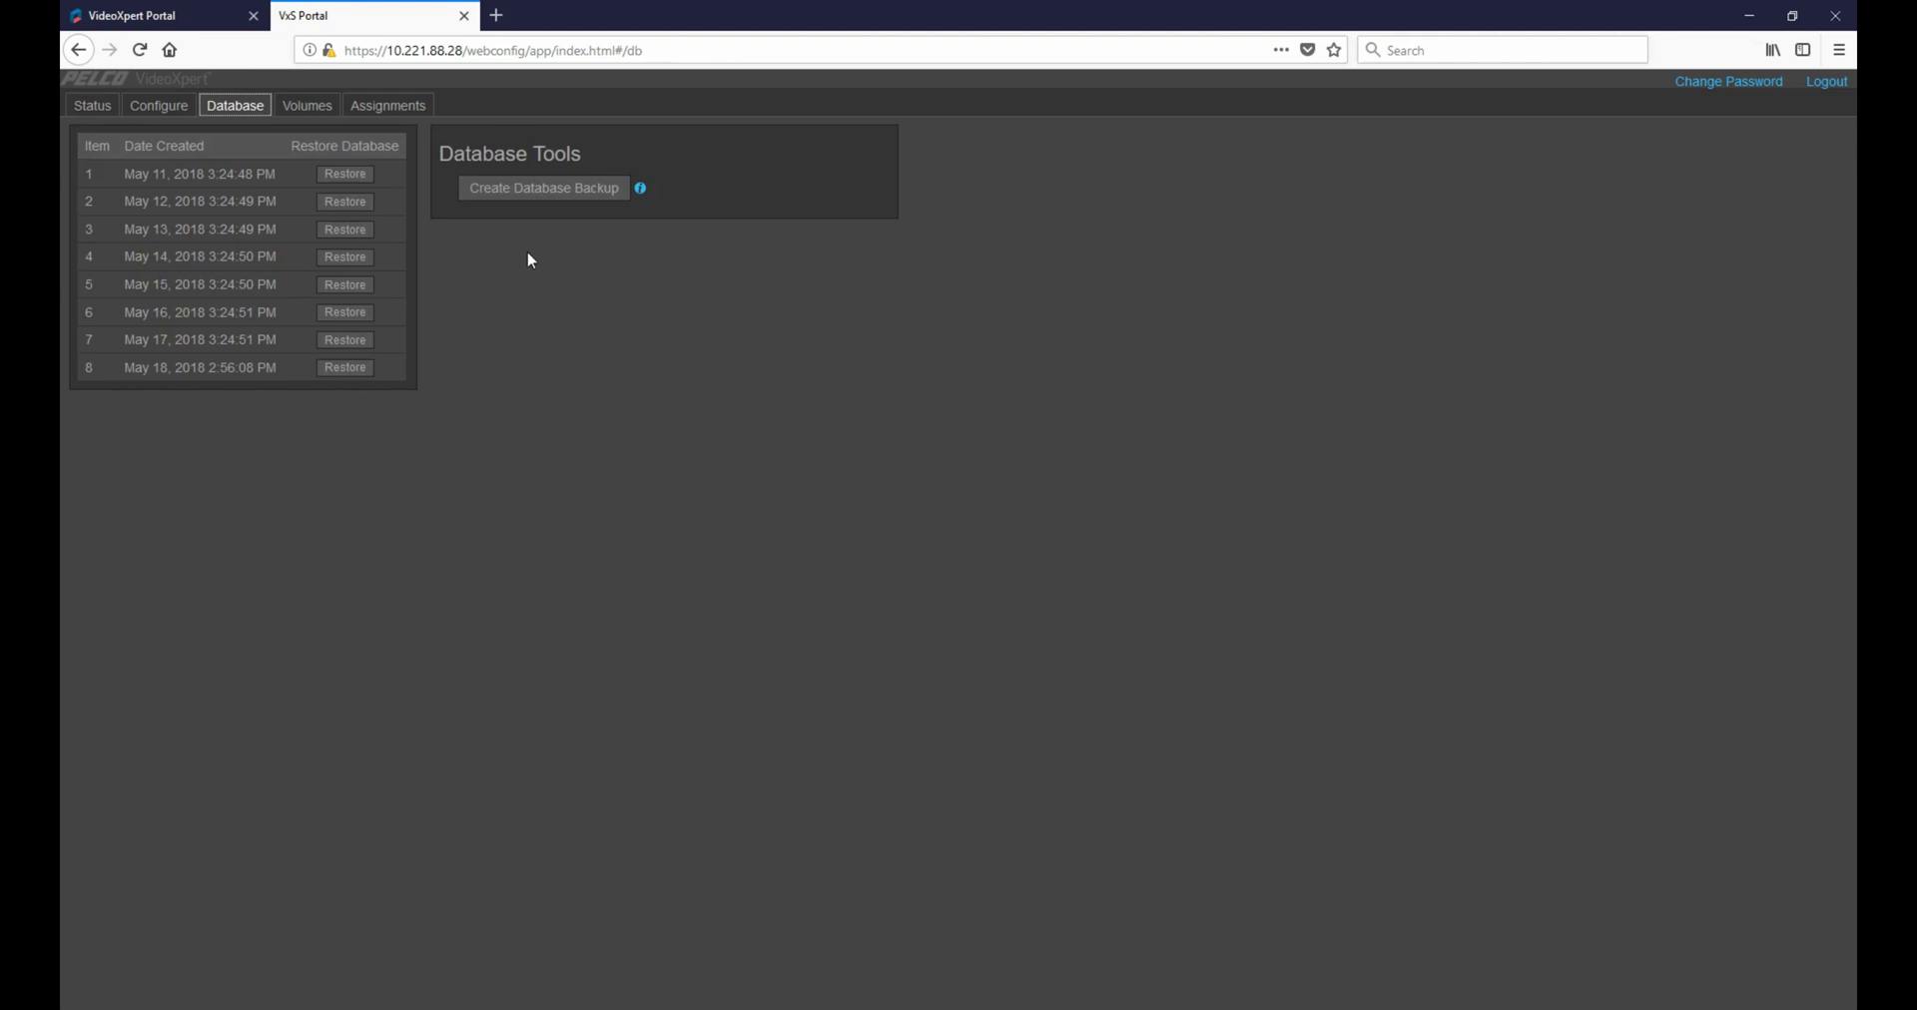
- Create and confirm a new database backup, then return to the Status page
{"action": "left_click", "coordinate": [549, 189]}
{"action": "left_click", "coordinate": [1148, 232]}
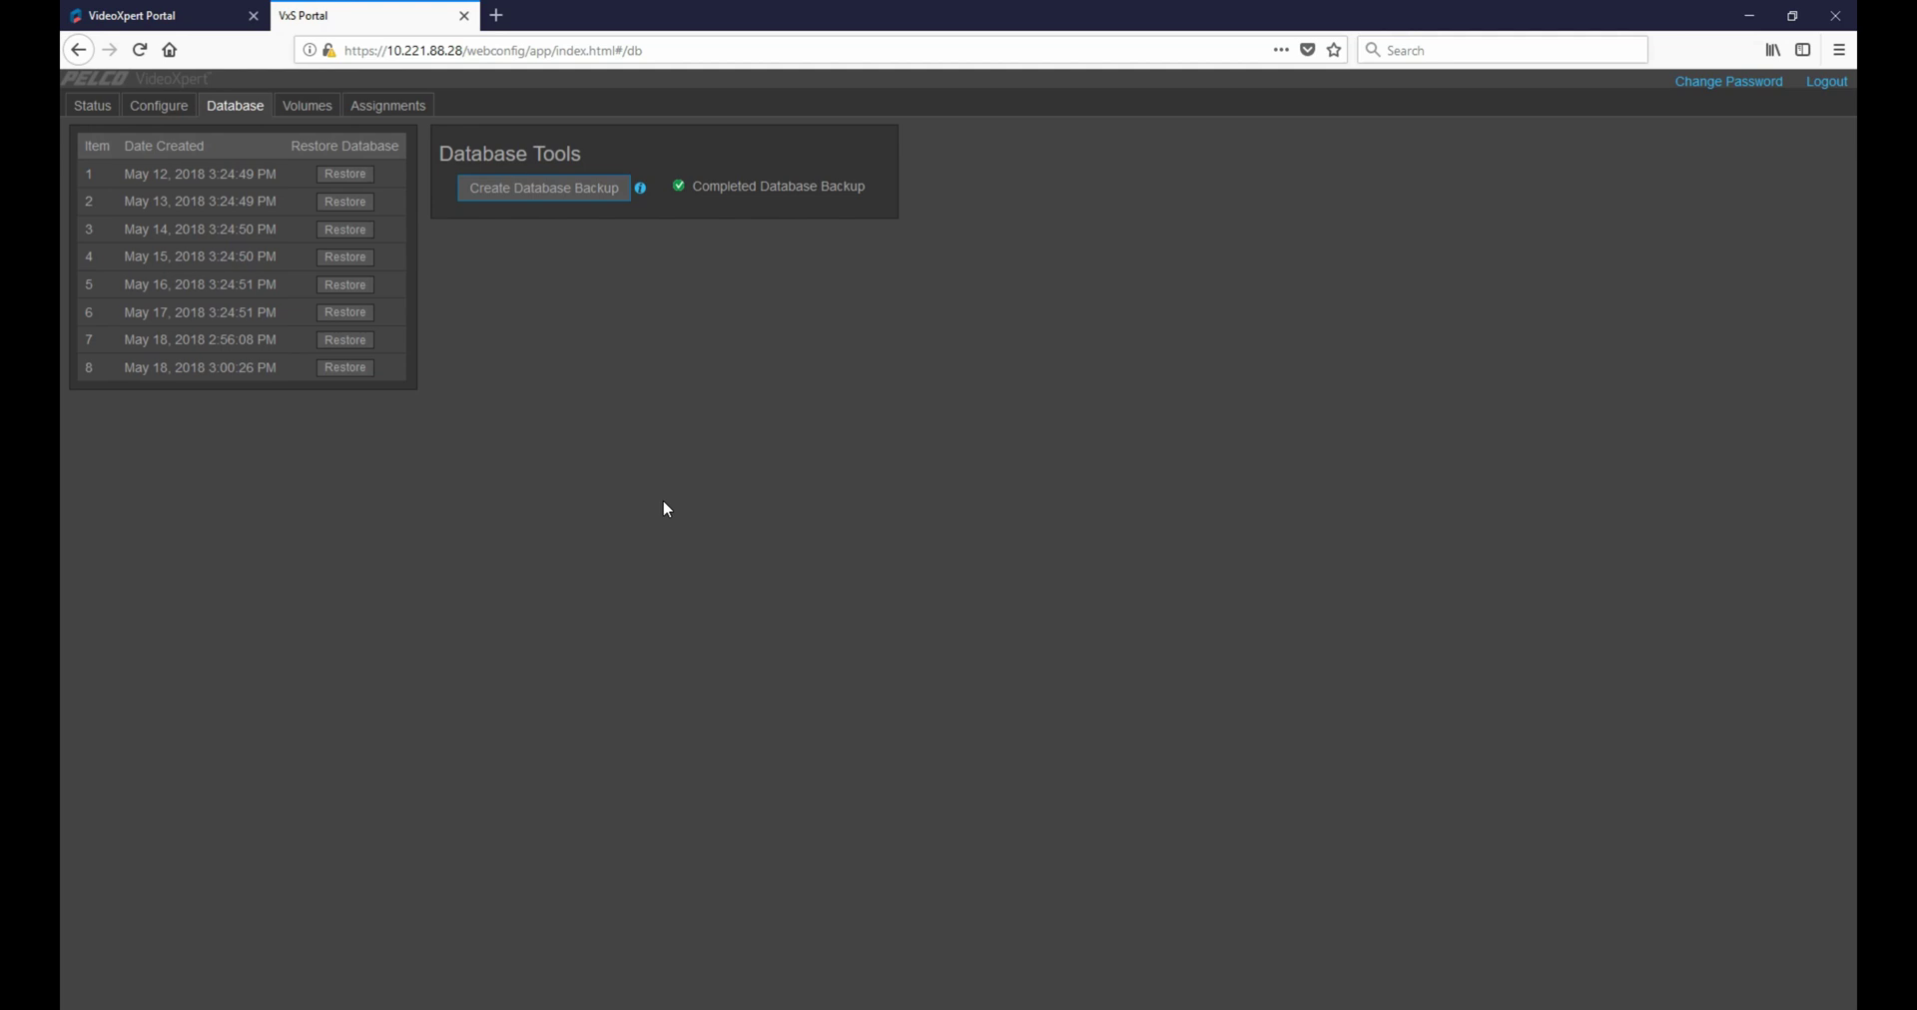
{"action": "left_click", "coordinate": [90, 110]}
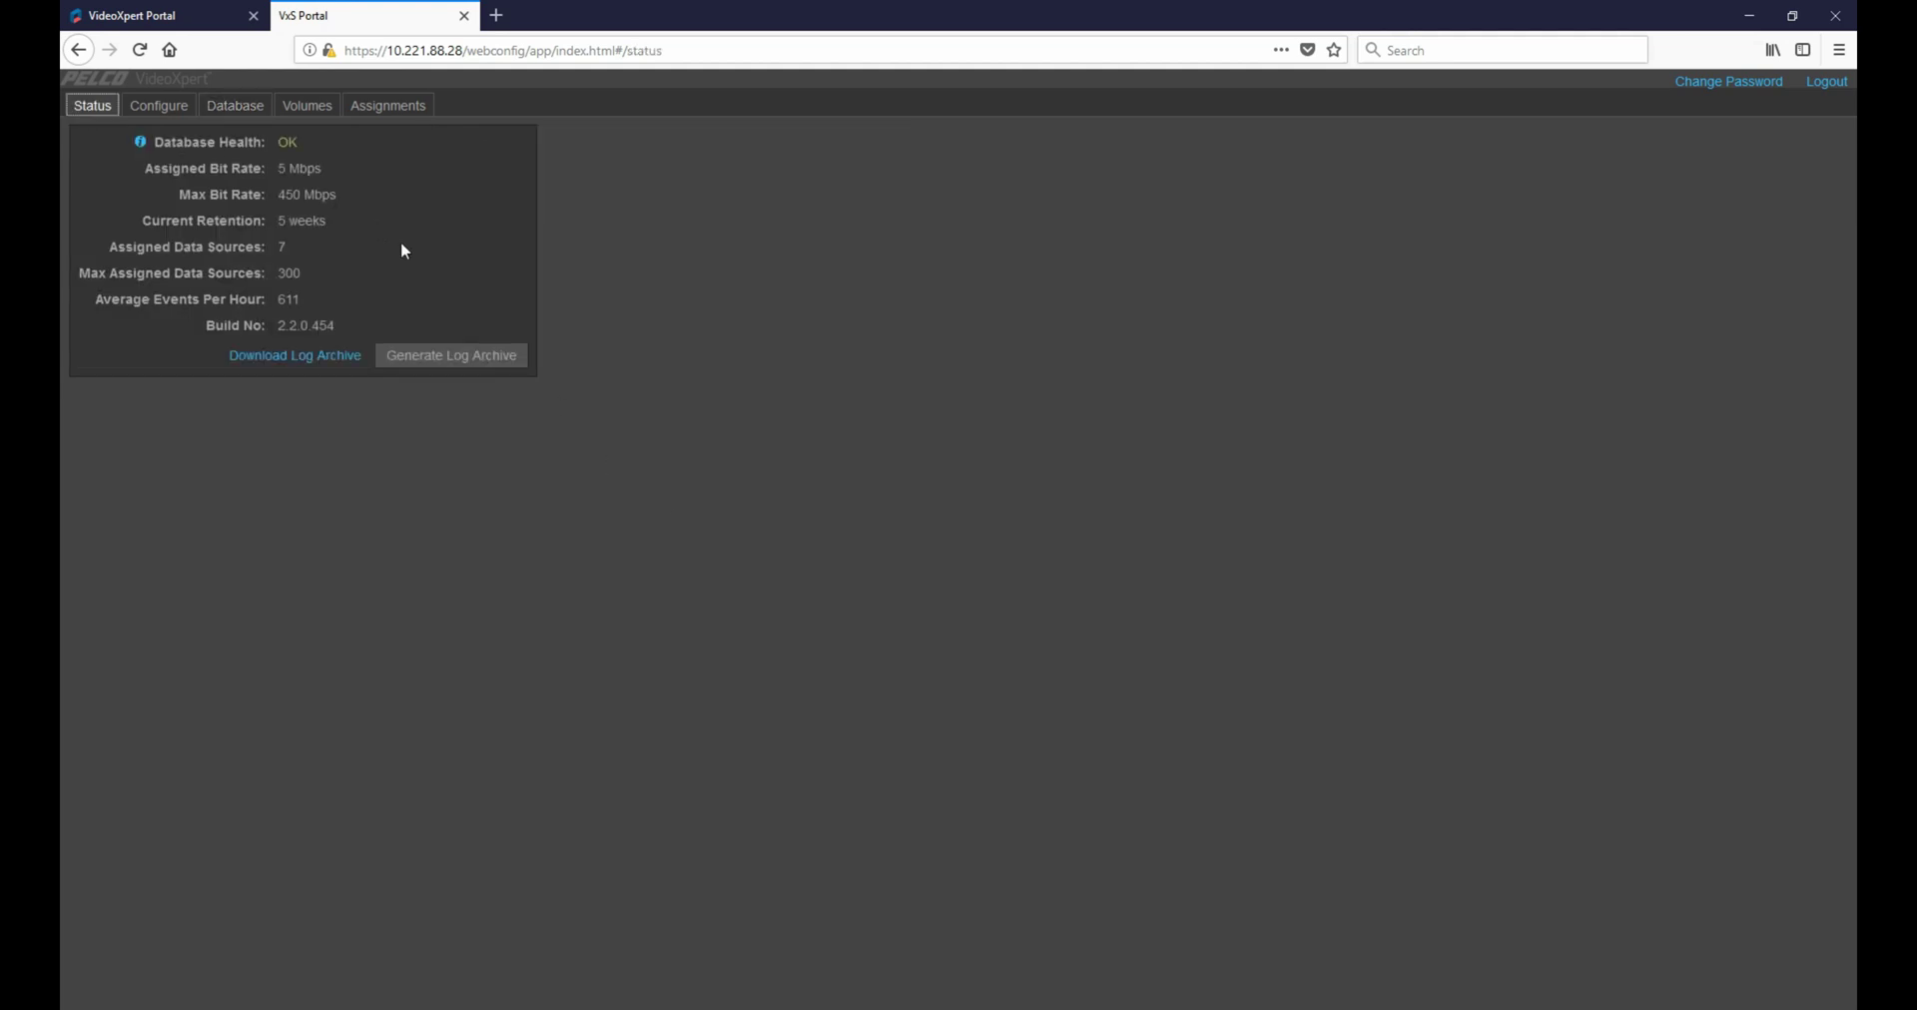
- Generate a fresh log archive and download ProServerLogs-1526680880656.zip
{"action": "left_click", "coordinate": [459, 365]}
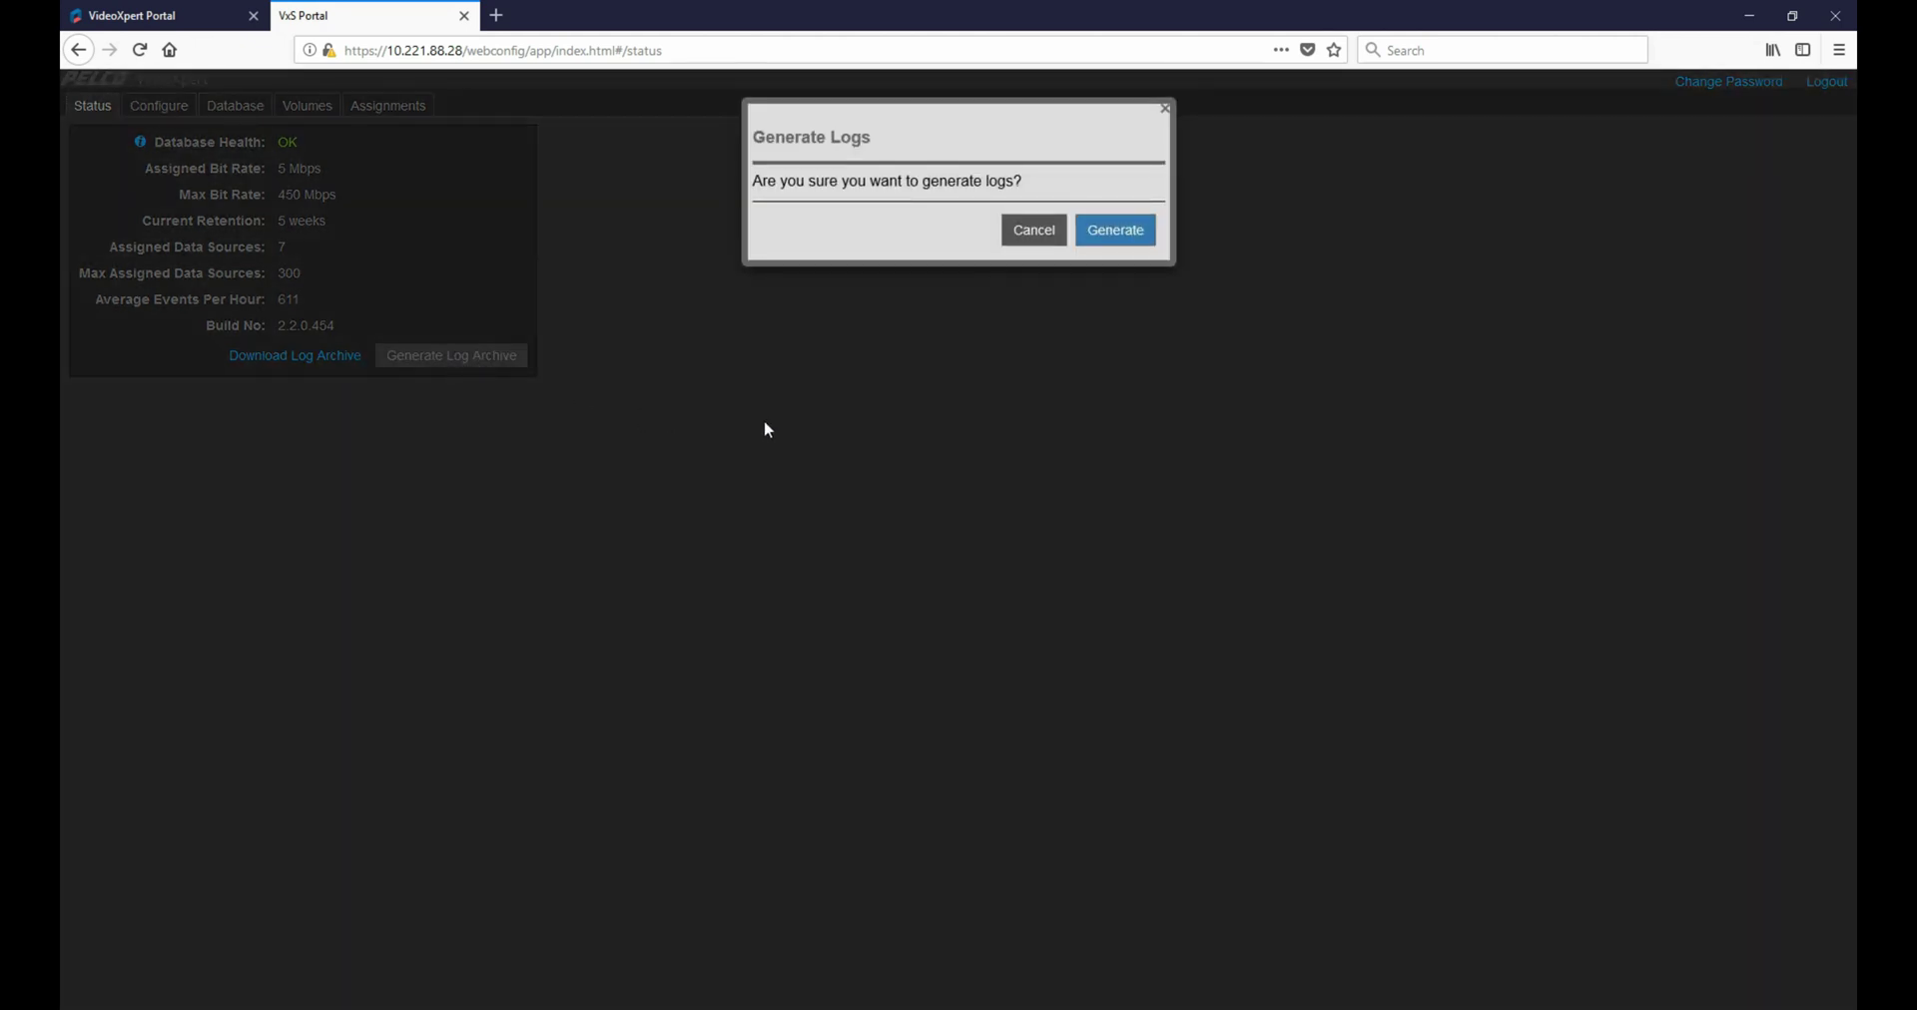
{"action": "left_click", "coordinate": [1118, 233]}
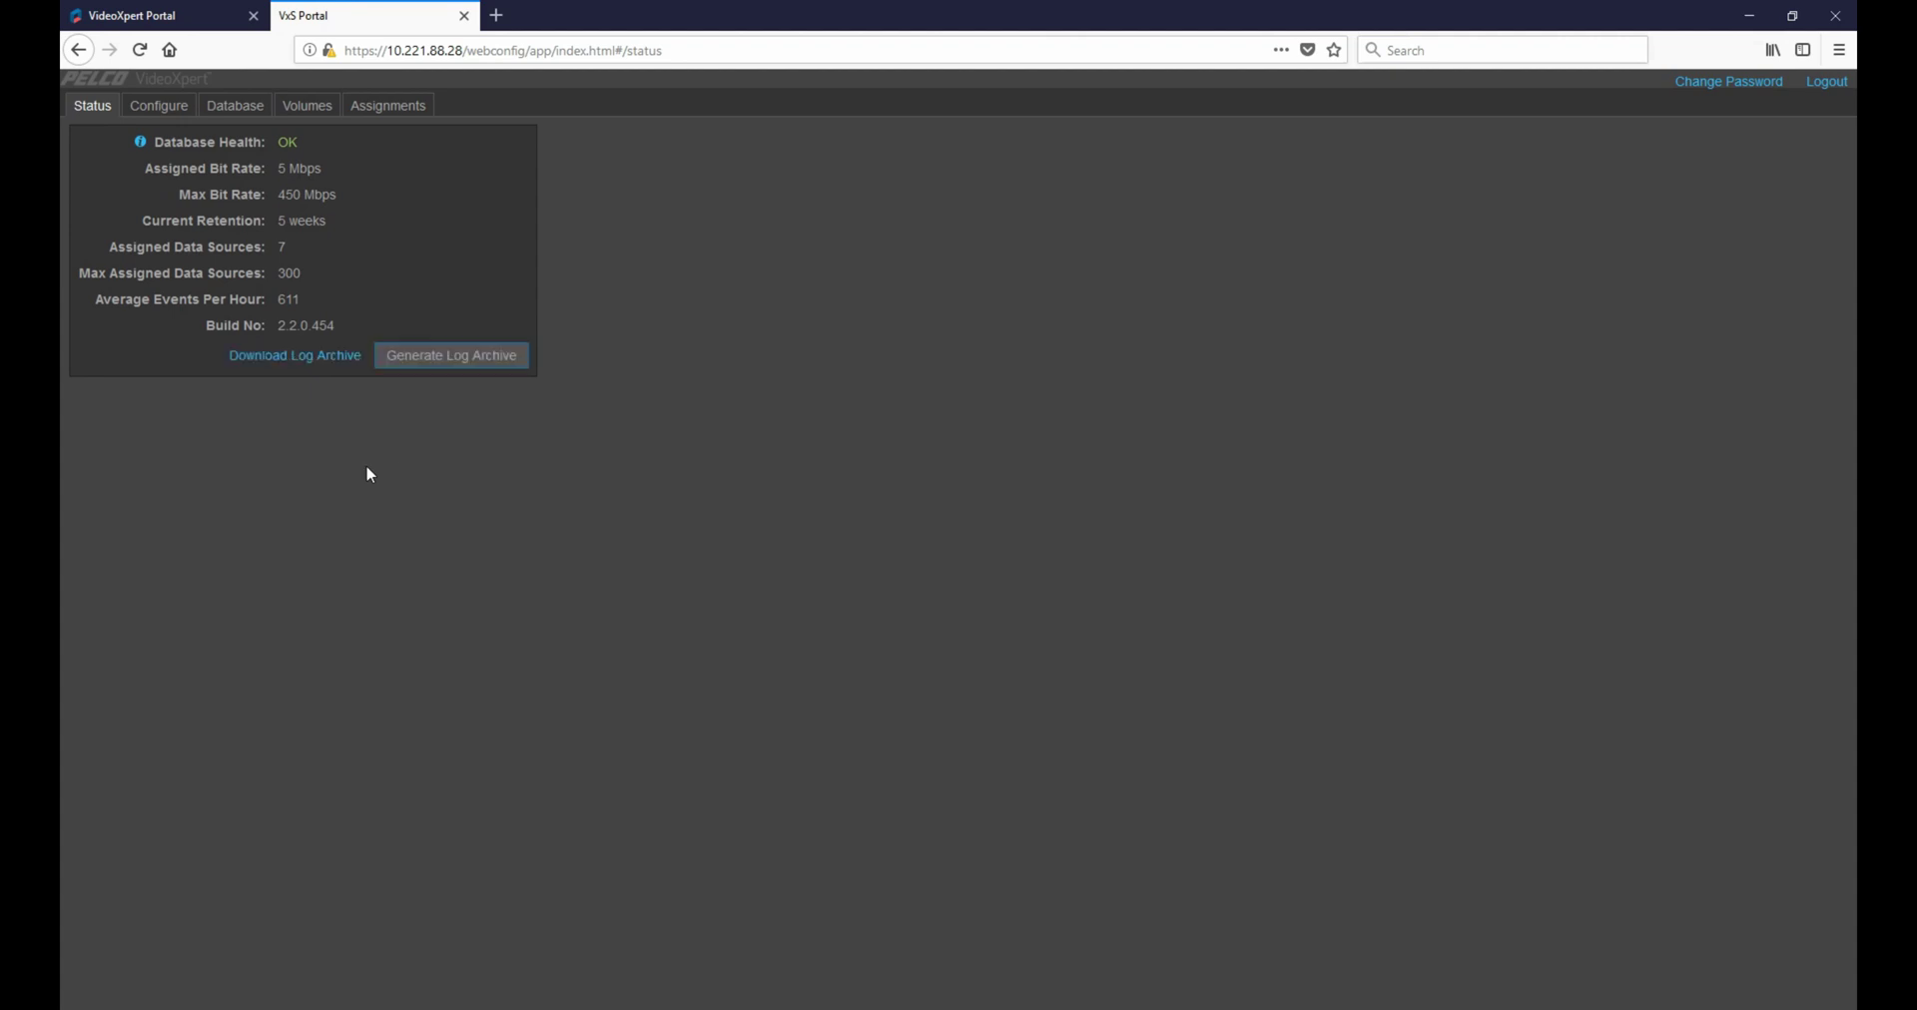
{"action": "left_click", "coordinate": [314, 357]}
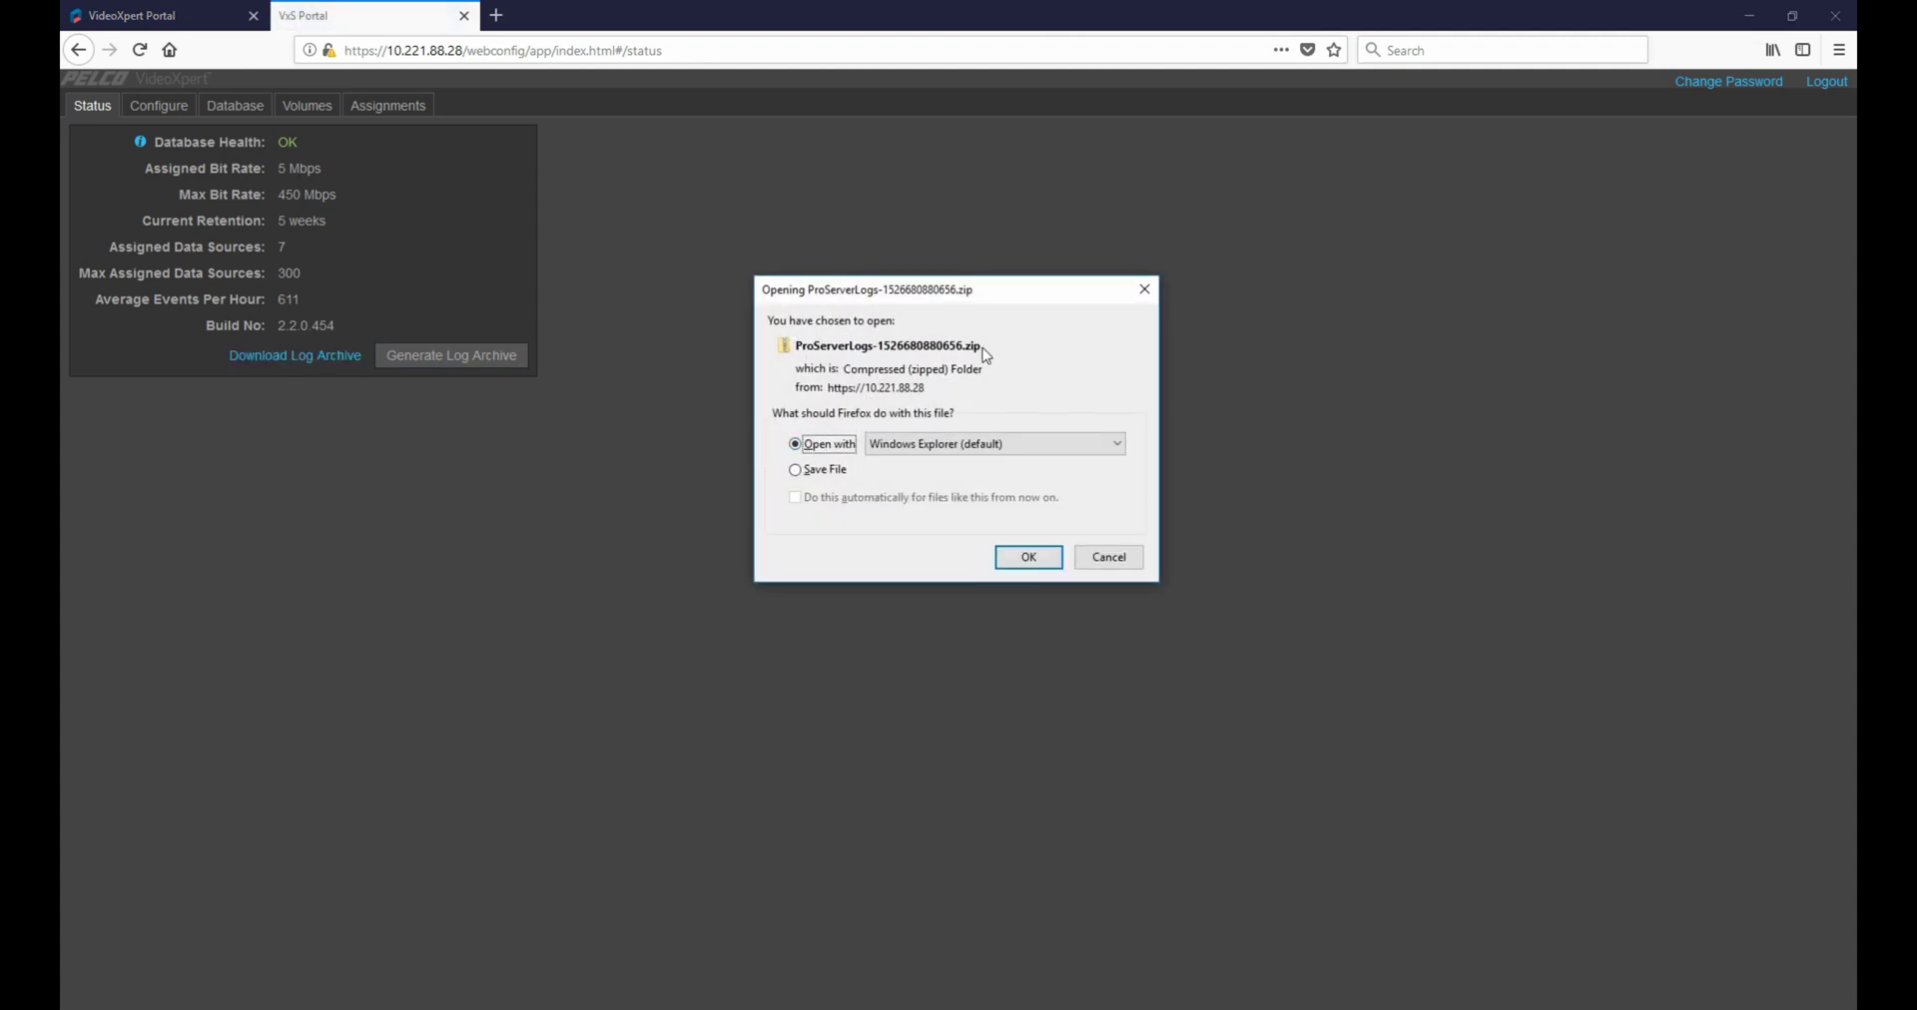
- Save ProServerLogs-1526680880656.zip to Downloads and show it in its folder
{"action": "left_click", "coordinate": [804, 471]}
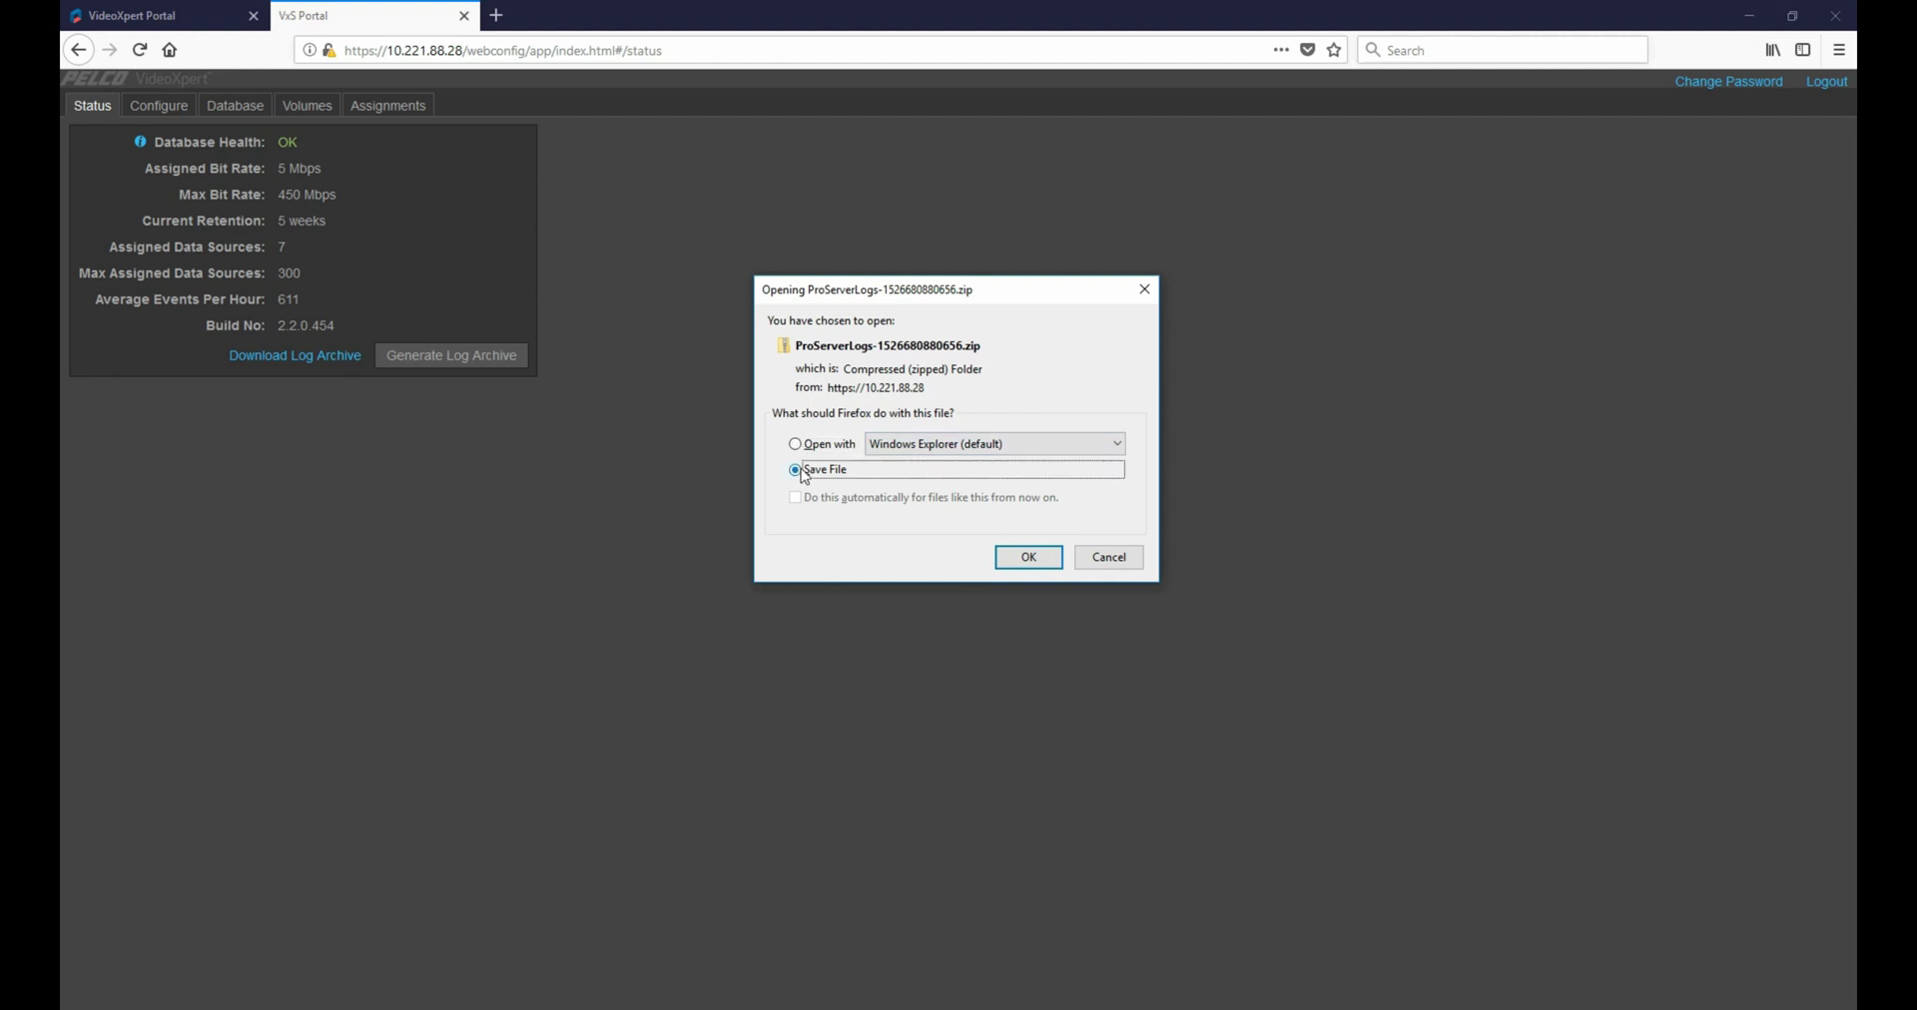
{"action": "left_click", "coordinate": [1029, 557]}
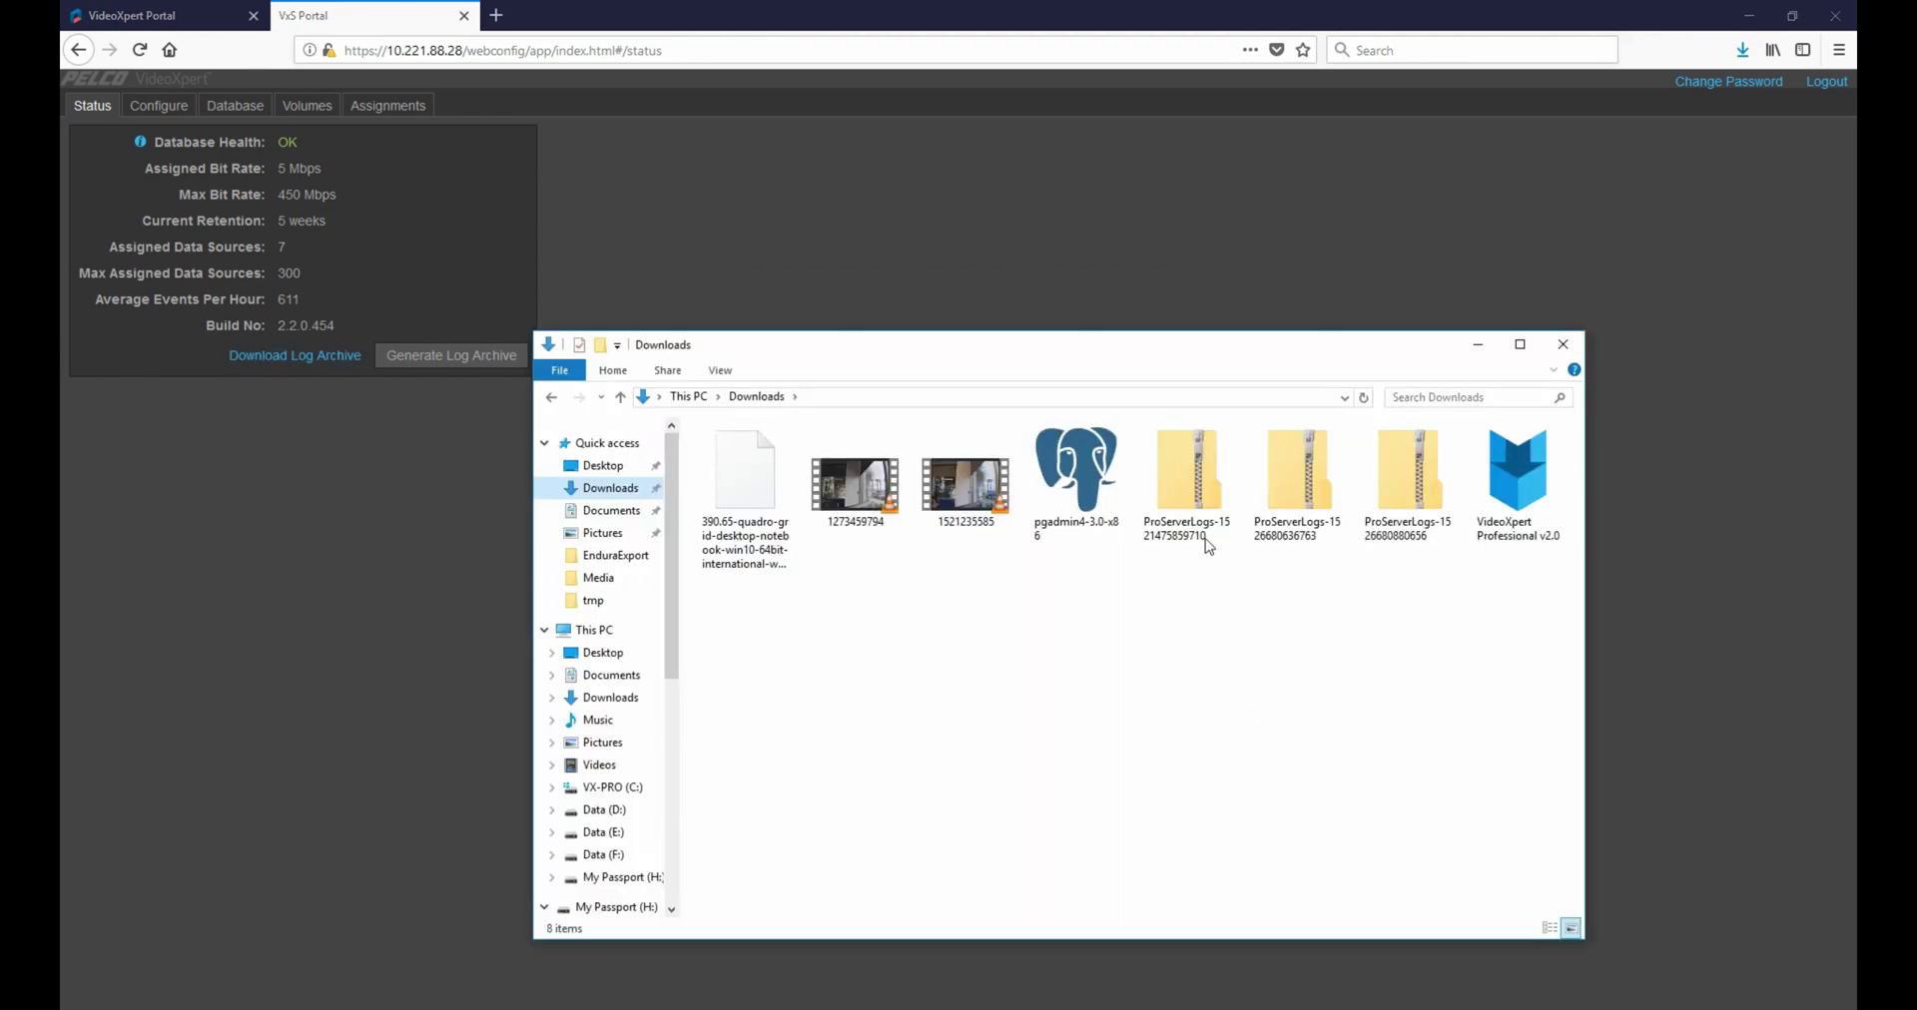
{"action": "left_click", "coordinate": [1208, 534]}
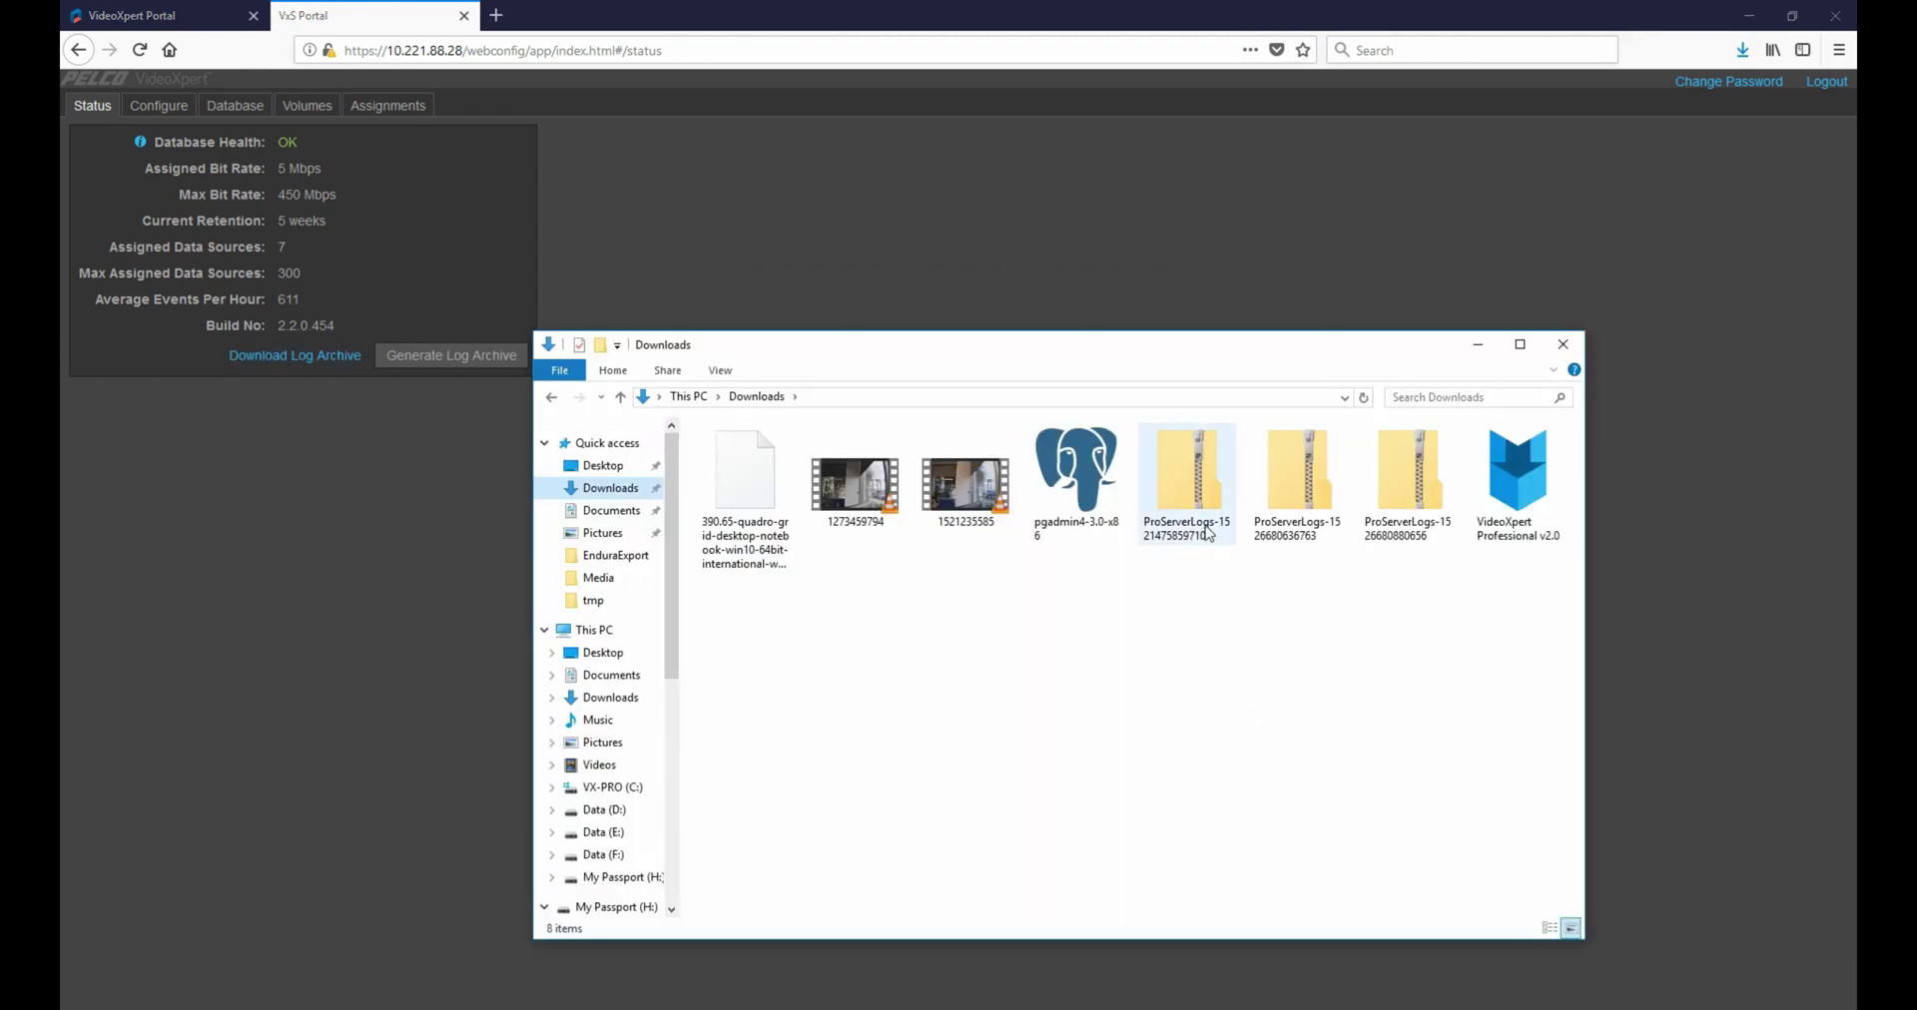
- Select the newest ProServerLogs zip archive in the Downloads folder
{"action": "left_click", "coordinate": [1300, 527]}
{"action": "left_click", "coordinate": [1422, 514]}
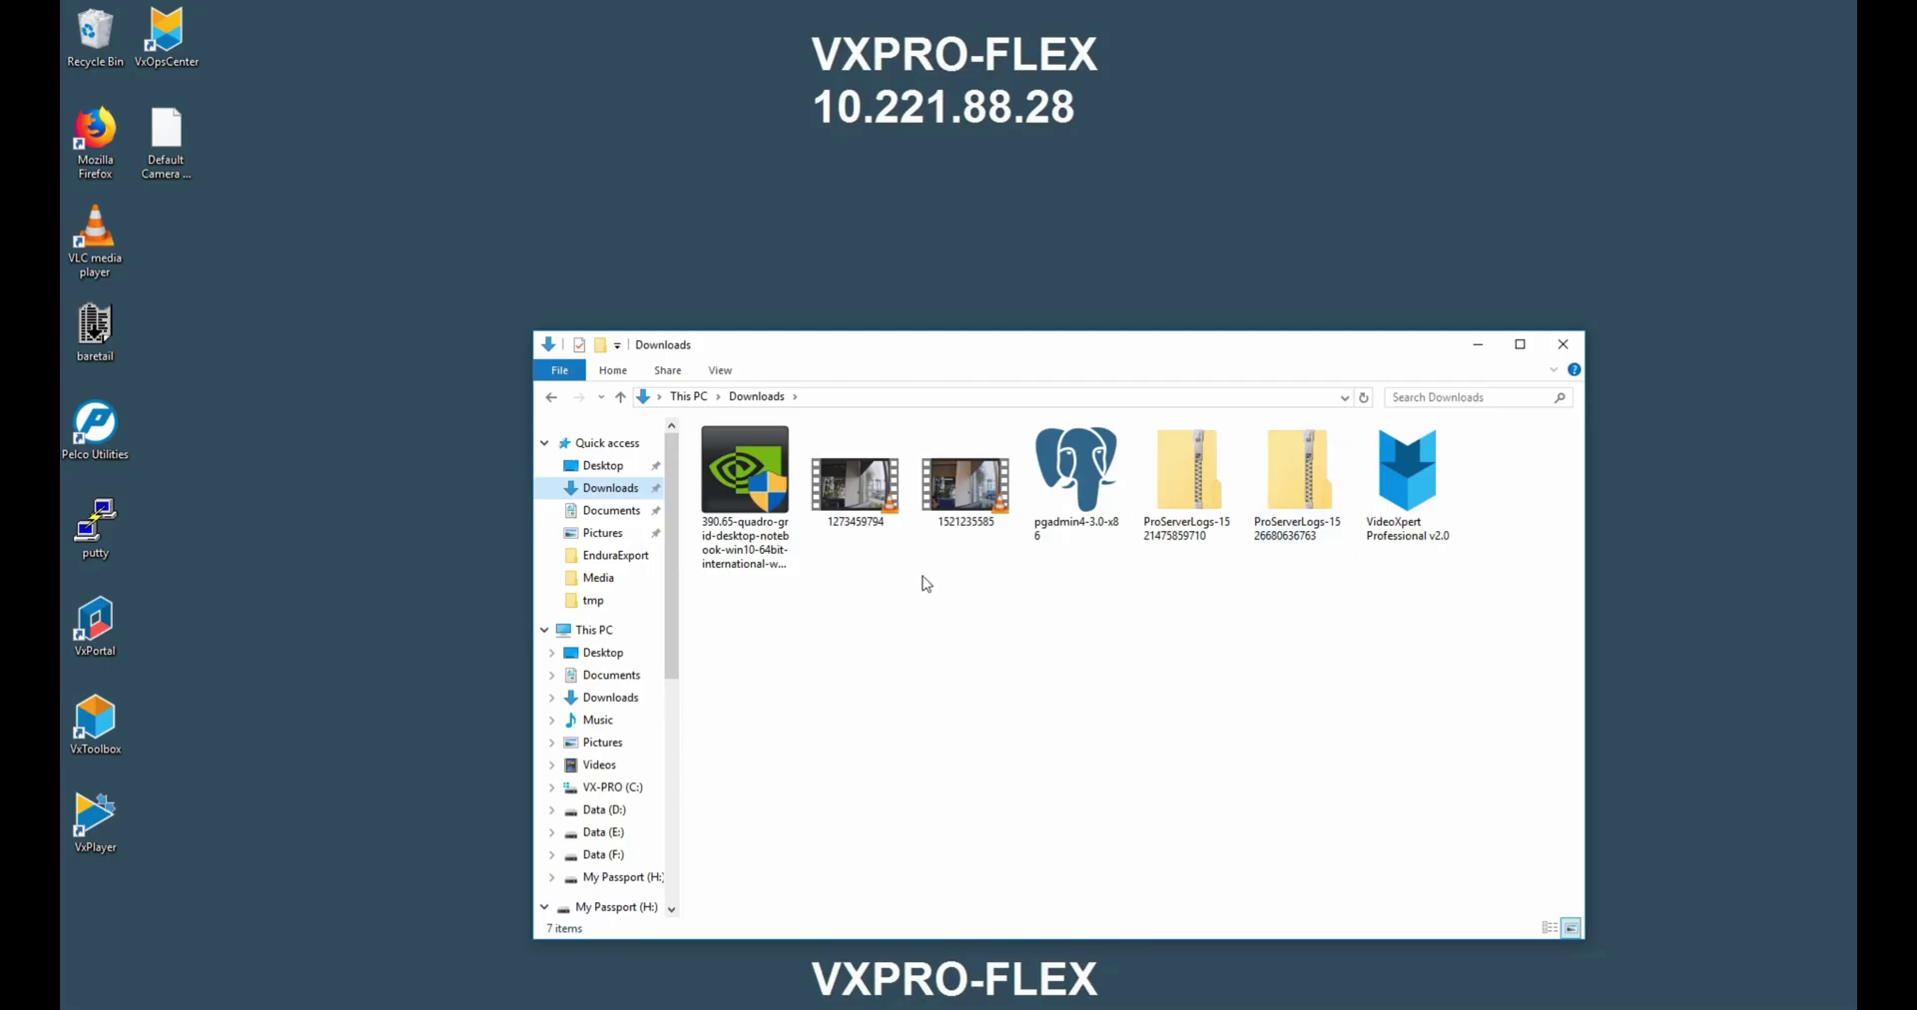
{"action": "left_click", "coordinate": [1283, 494]}
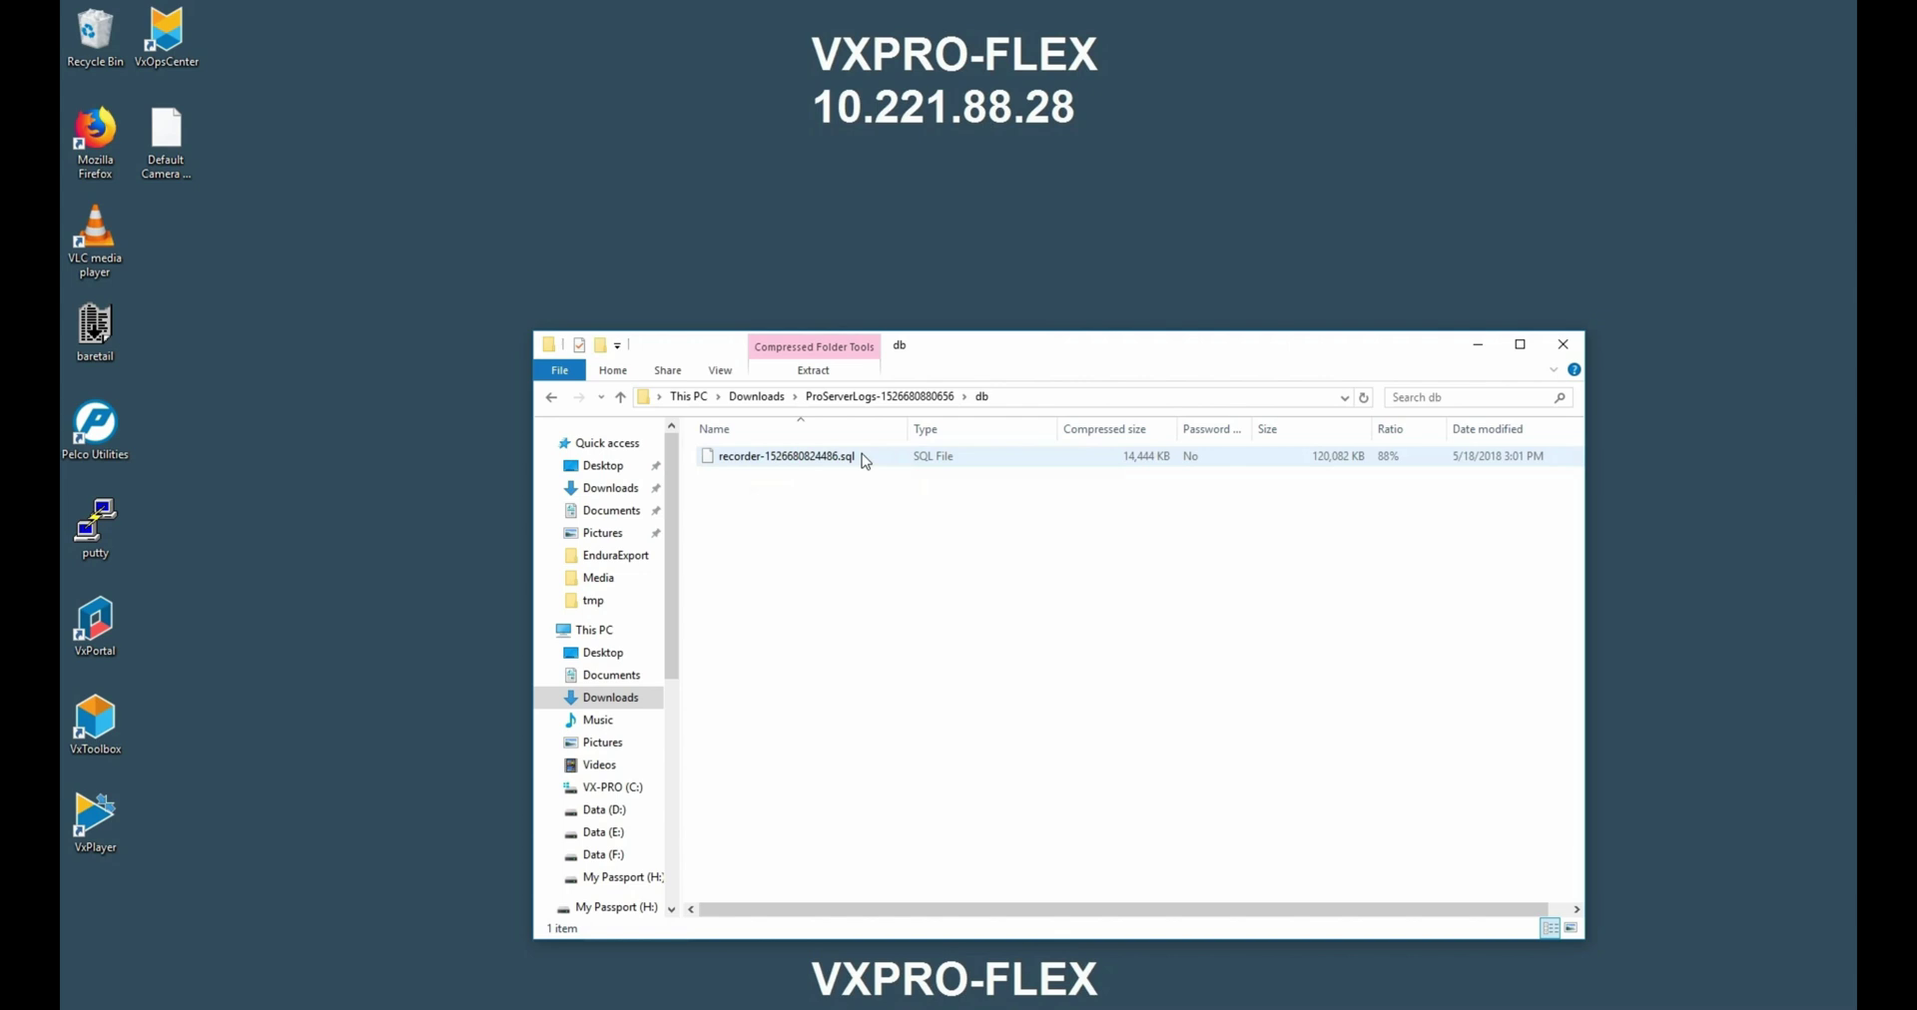
- Copy recorder-1526680824486.sql from the archive's db folder and go to the VX-PRO (C:) drive
{"action": "key", "text": "BackSpace"}
{"action": "double_click", "coordinate": [906, 457]}
{"action": "right_click", "coordinate": [863, 459]}
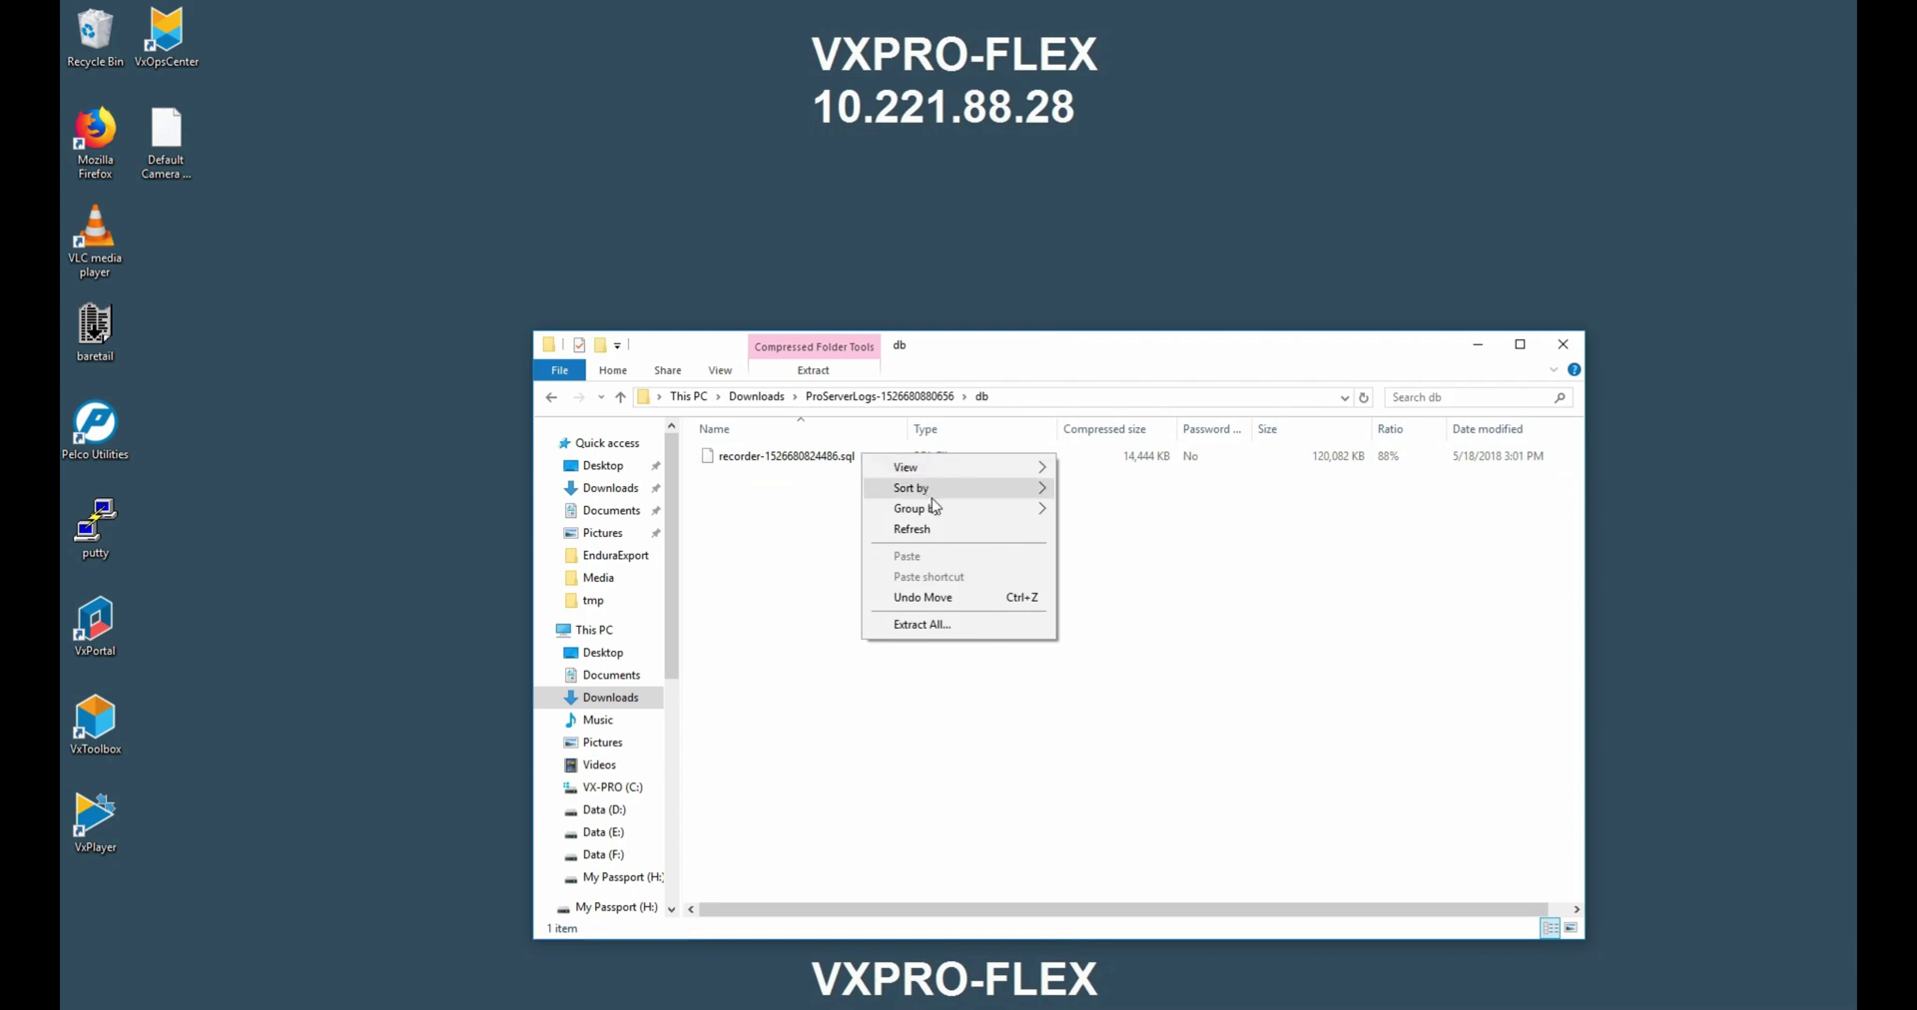
{"action": "left_click", "coordinate": [794, 651]}
{"action": "left_click", "coordinate": [798, 457]}
{"action": "right_click", "coordinate": [798, 457]}
{"action": "left_click", "coordinate": [845, 519]}
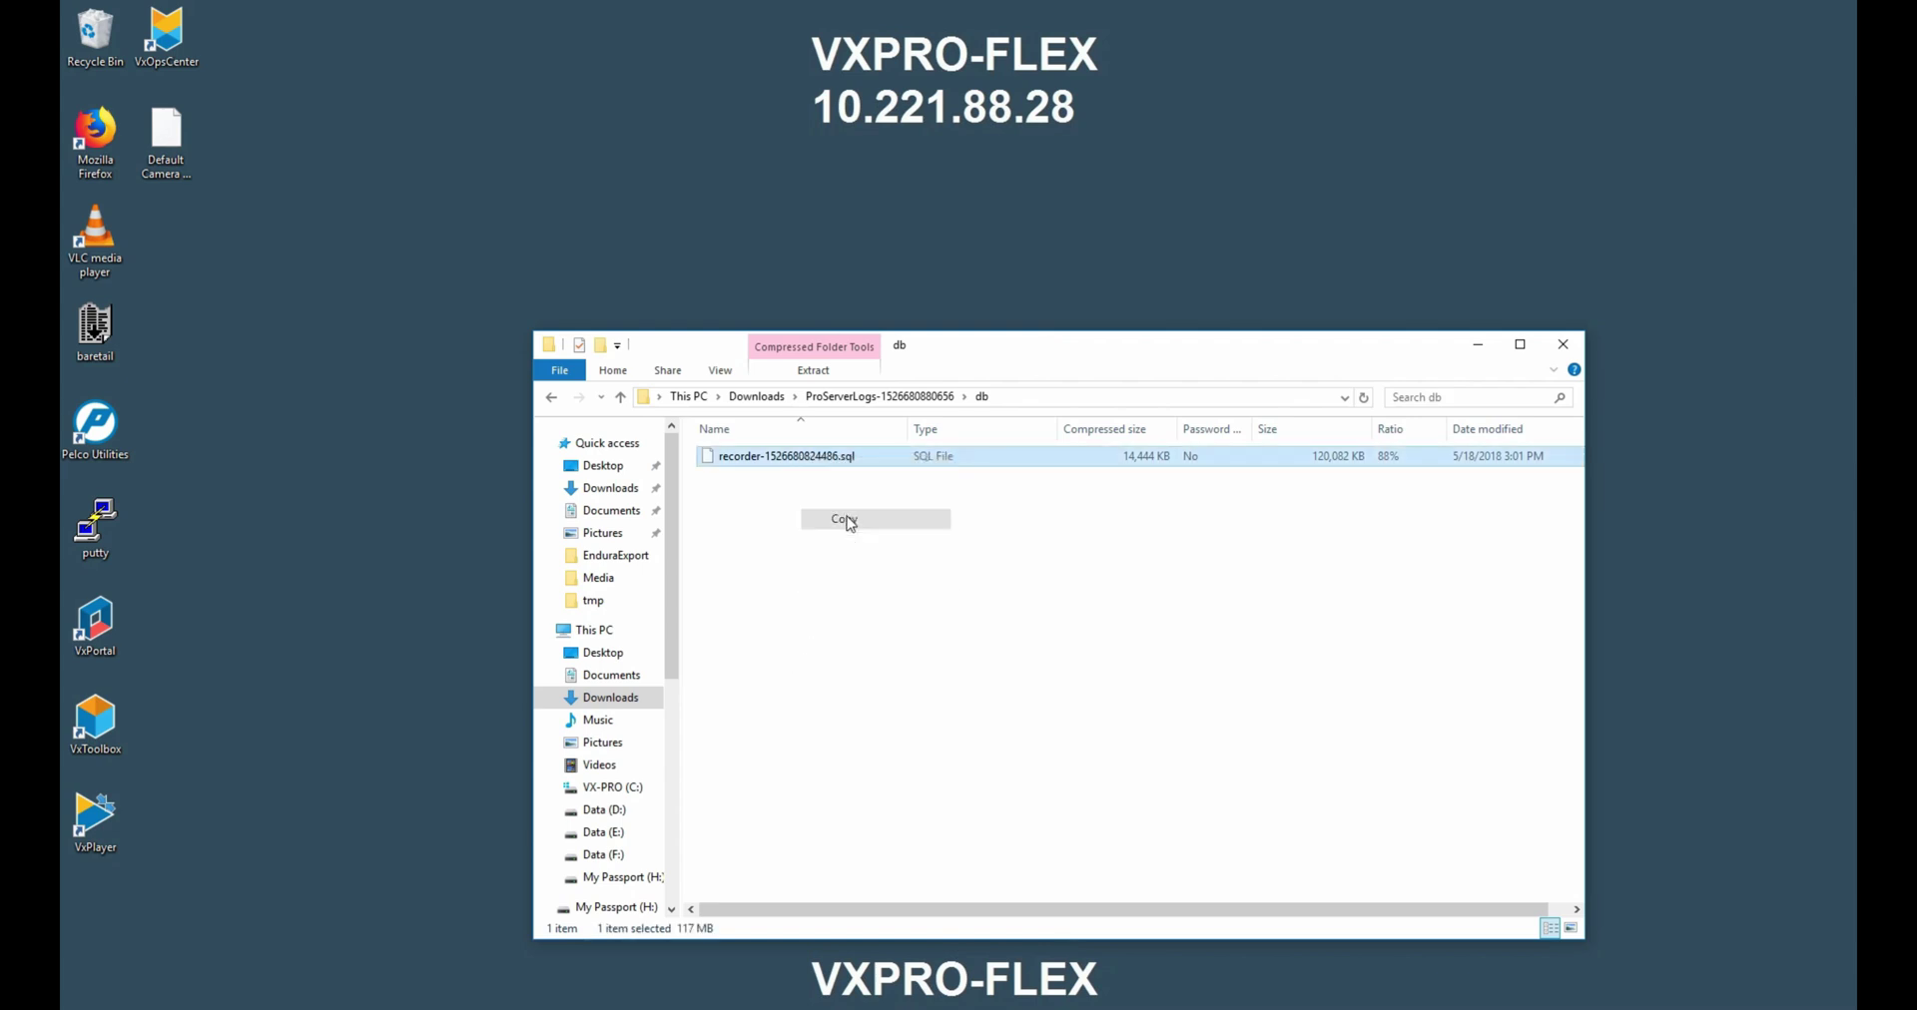
{"action": "left_click", "coordinate": [619, 788]}
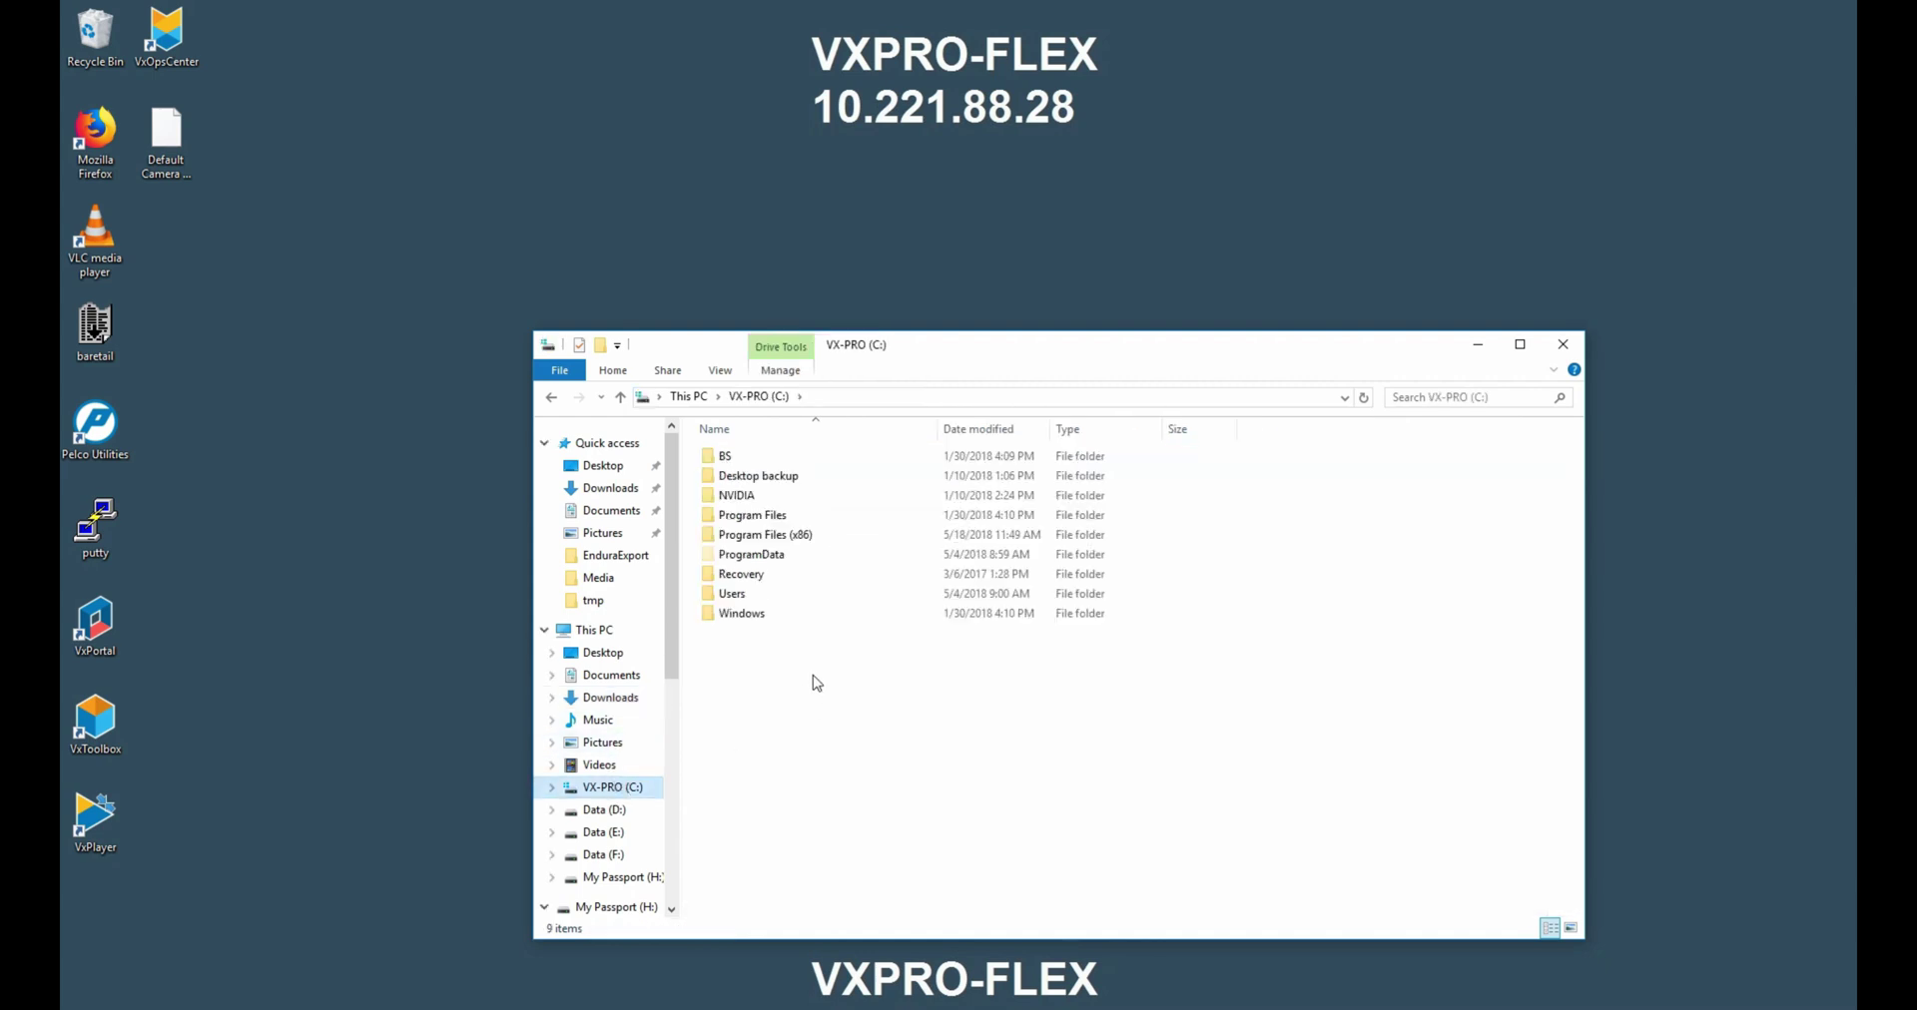
- Navigate to C:\ProgramData\Pelco\ProServer\DatabaseBackup
{"action": "double_click", "coordinate": [767, 556]}
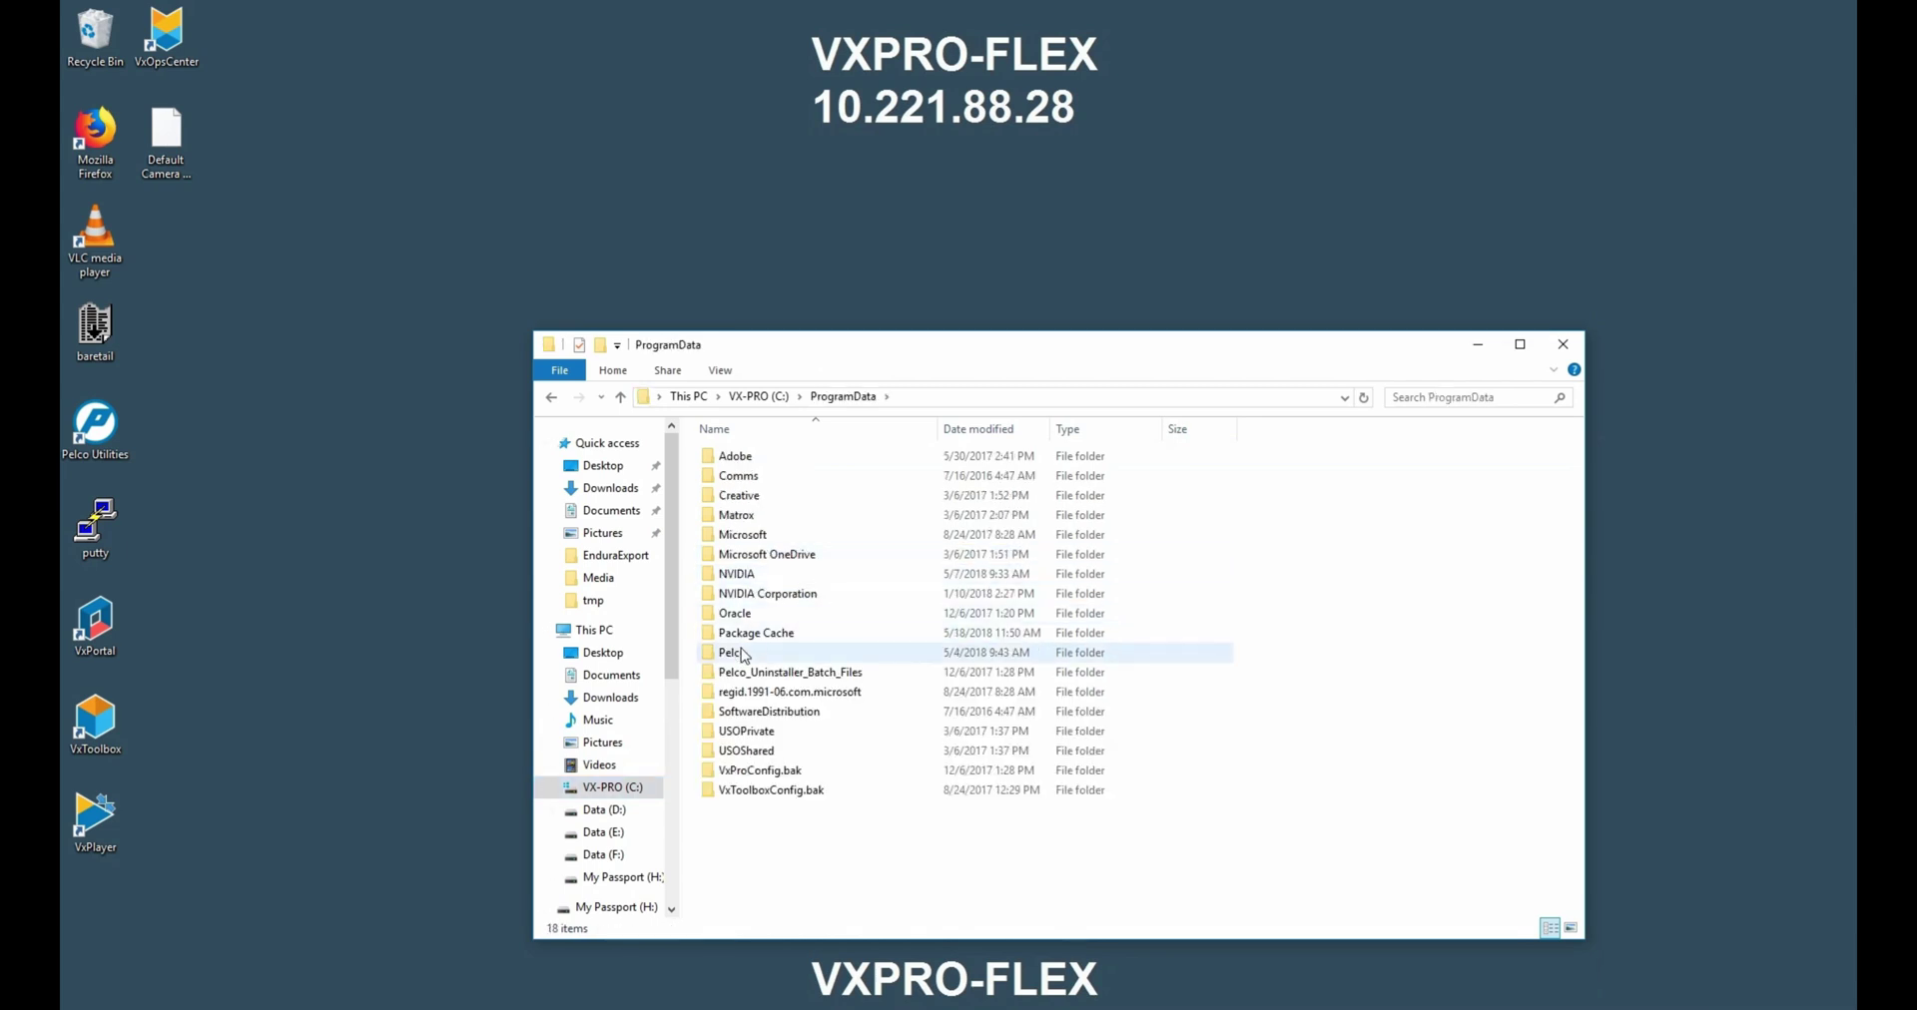
{"action": "double_click", "coordinate": [744, 654]}
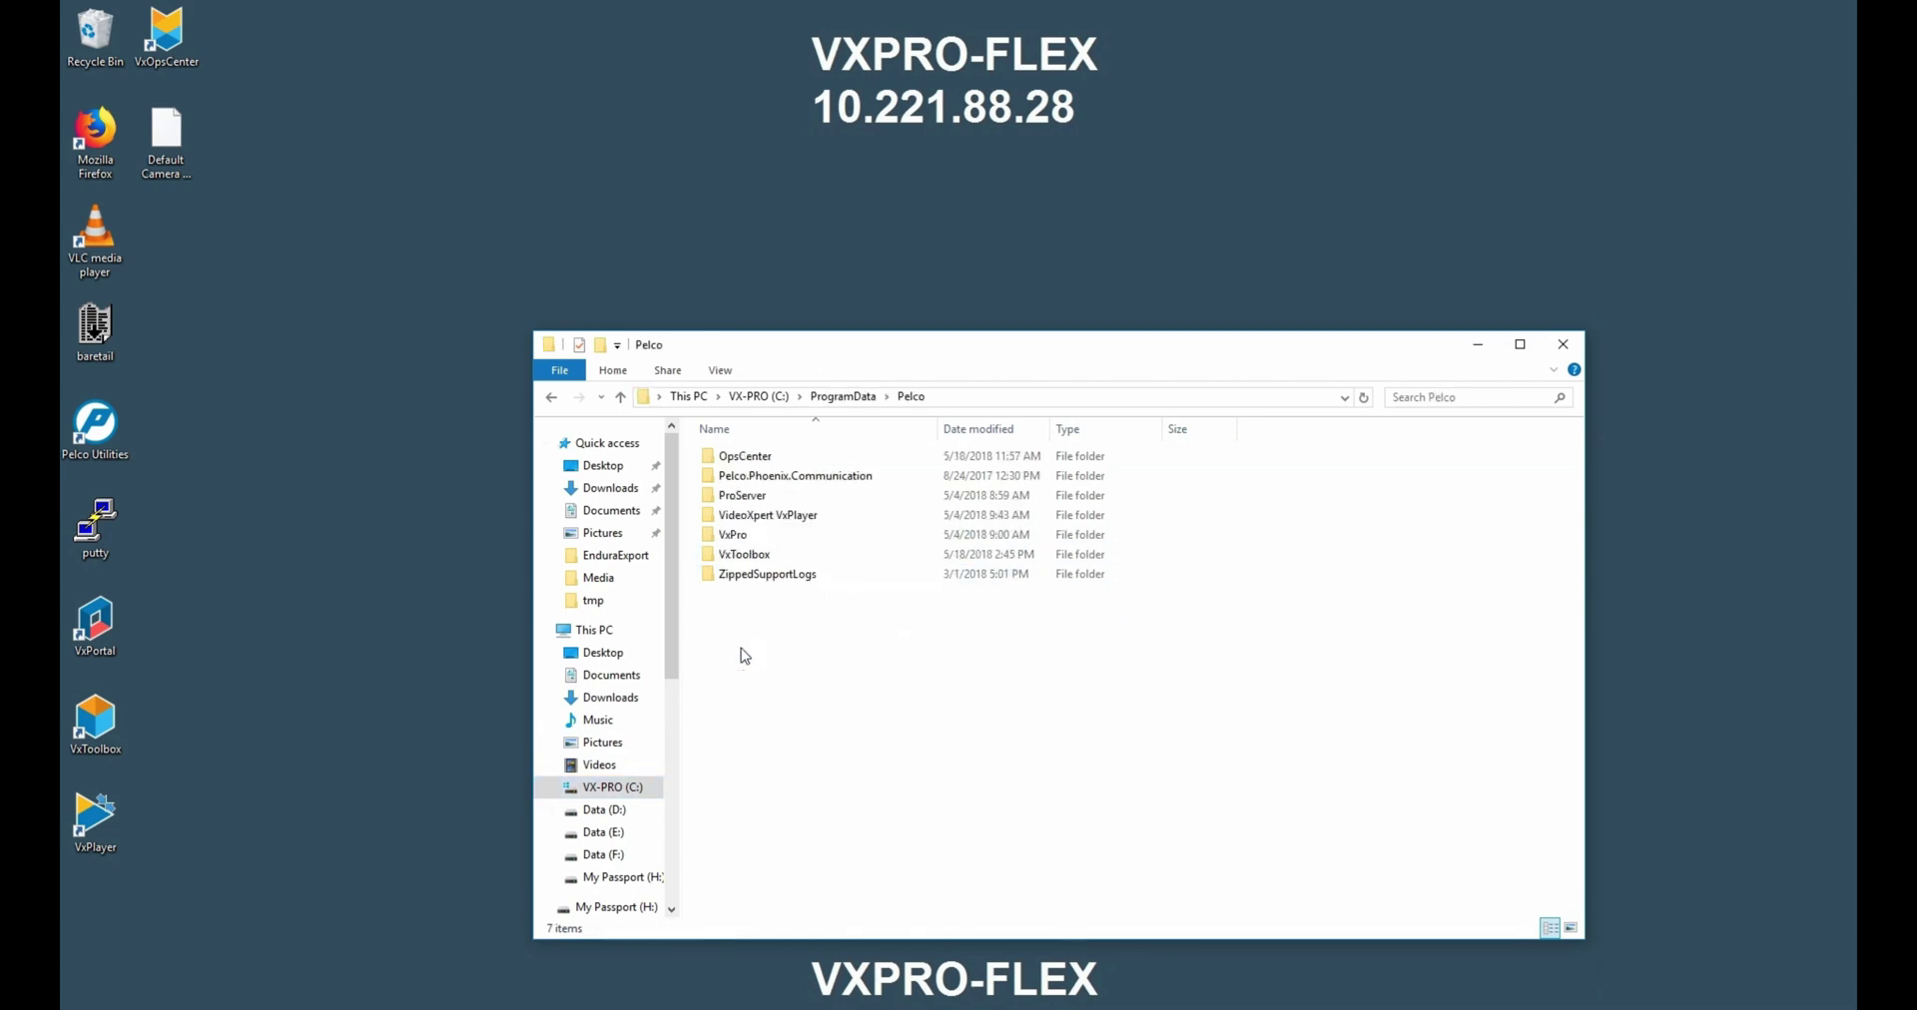
{"action": "double_click", "coordinate": [750, 496]}
{"action": "double_click", "coordinate": [762, 535]}
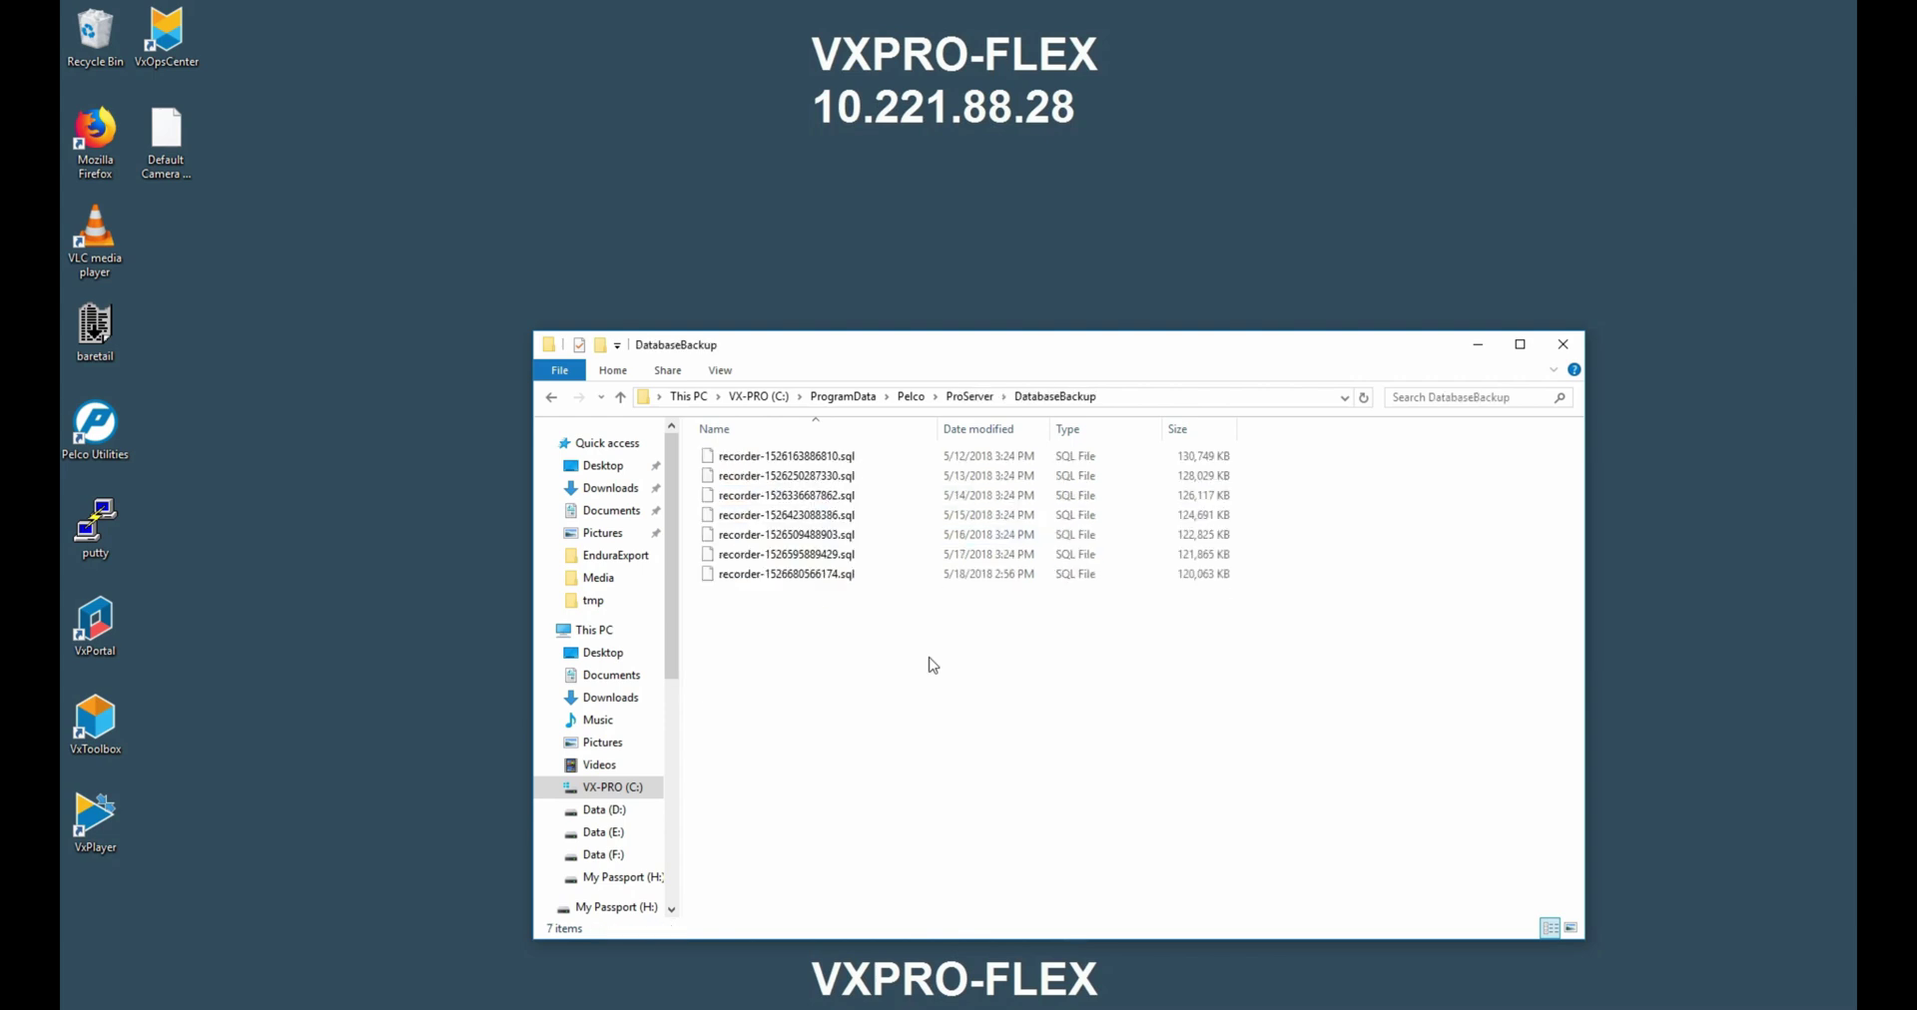
- Paste recorder-1526680824486.sql into DatabaseBackup and minimize the window
{"action": "right_click", "coordinate": [798, 613]}
{"action": "left_click", "coordinate": [908, 747]}
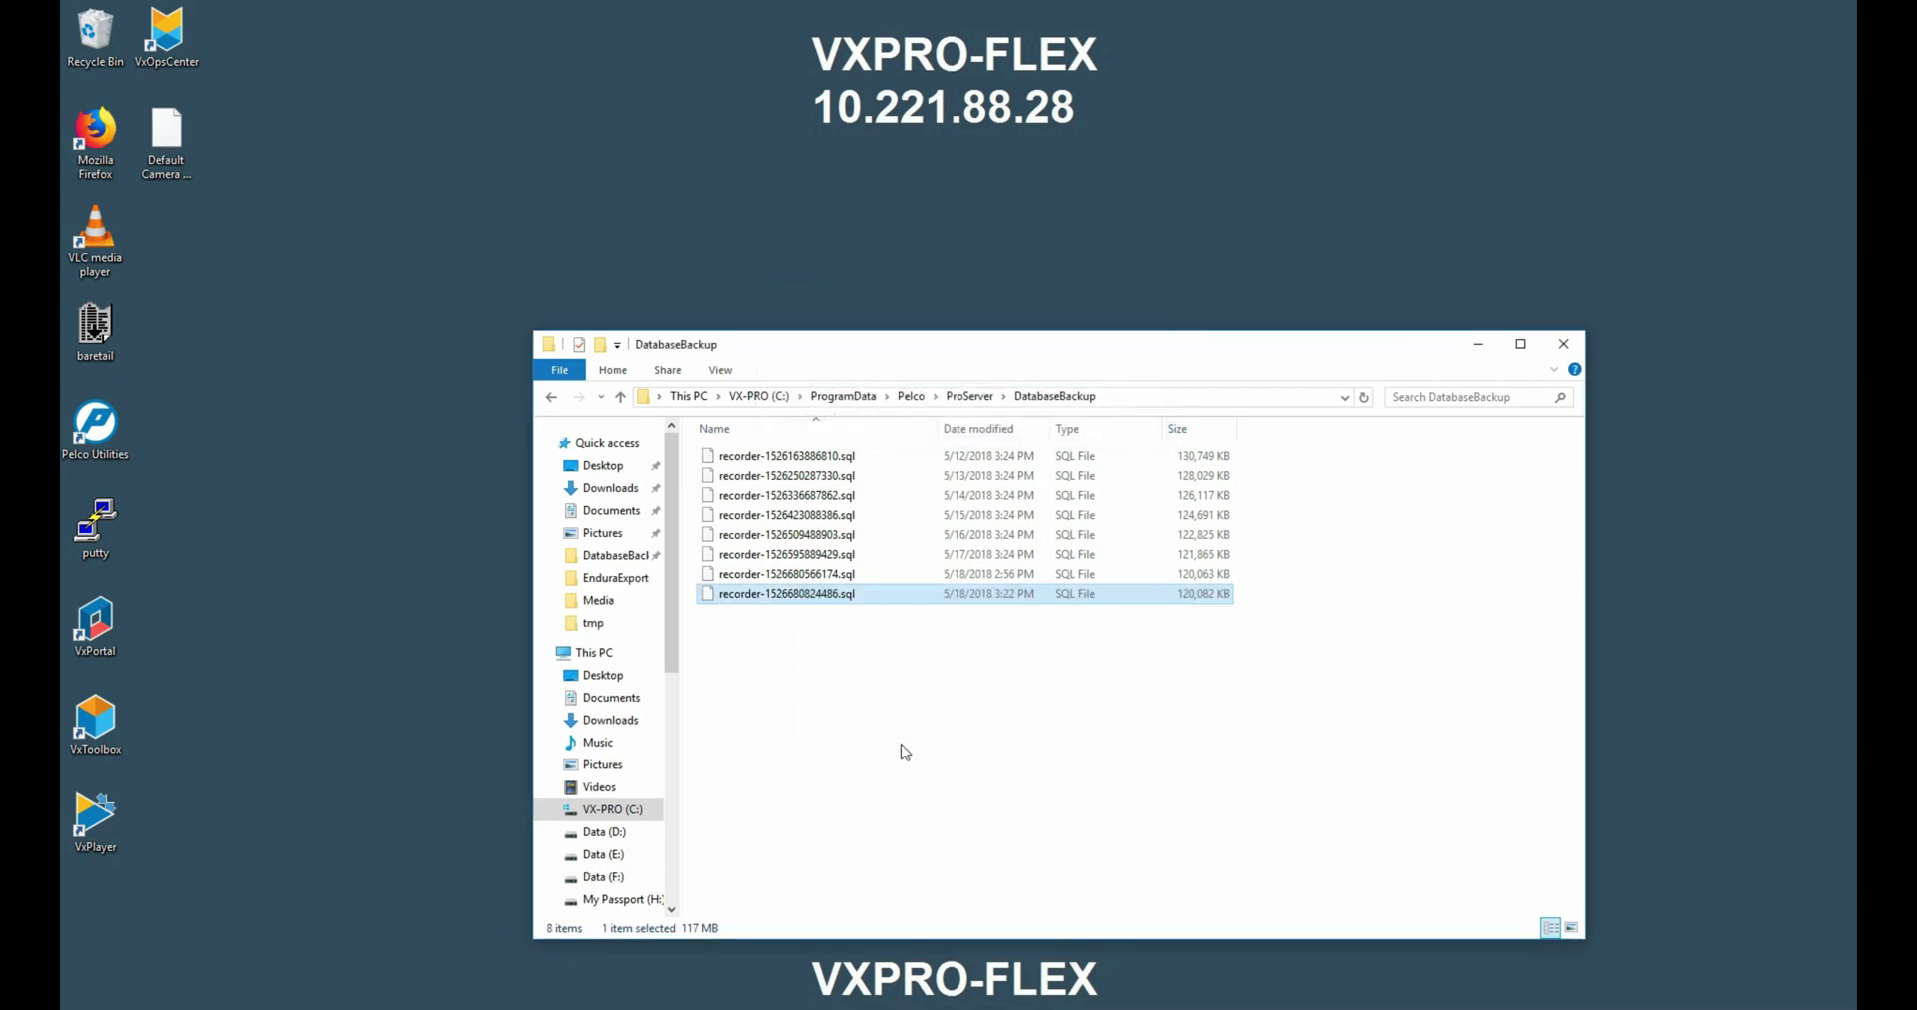
{"action": "left_click", "coordinate": [809, 669]}
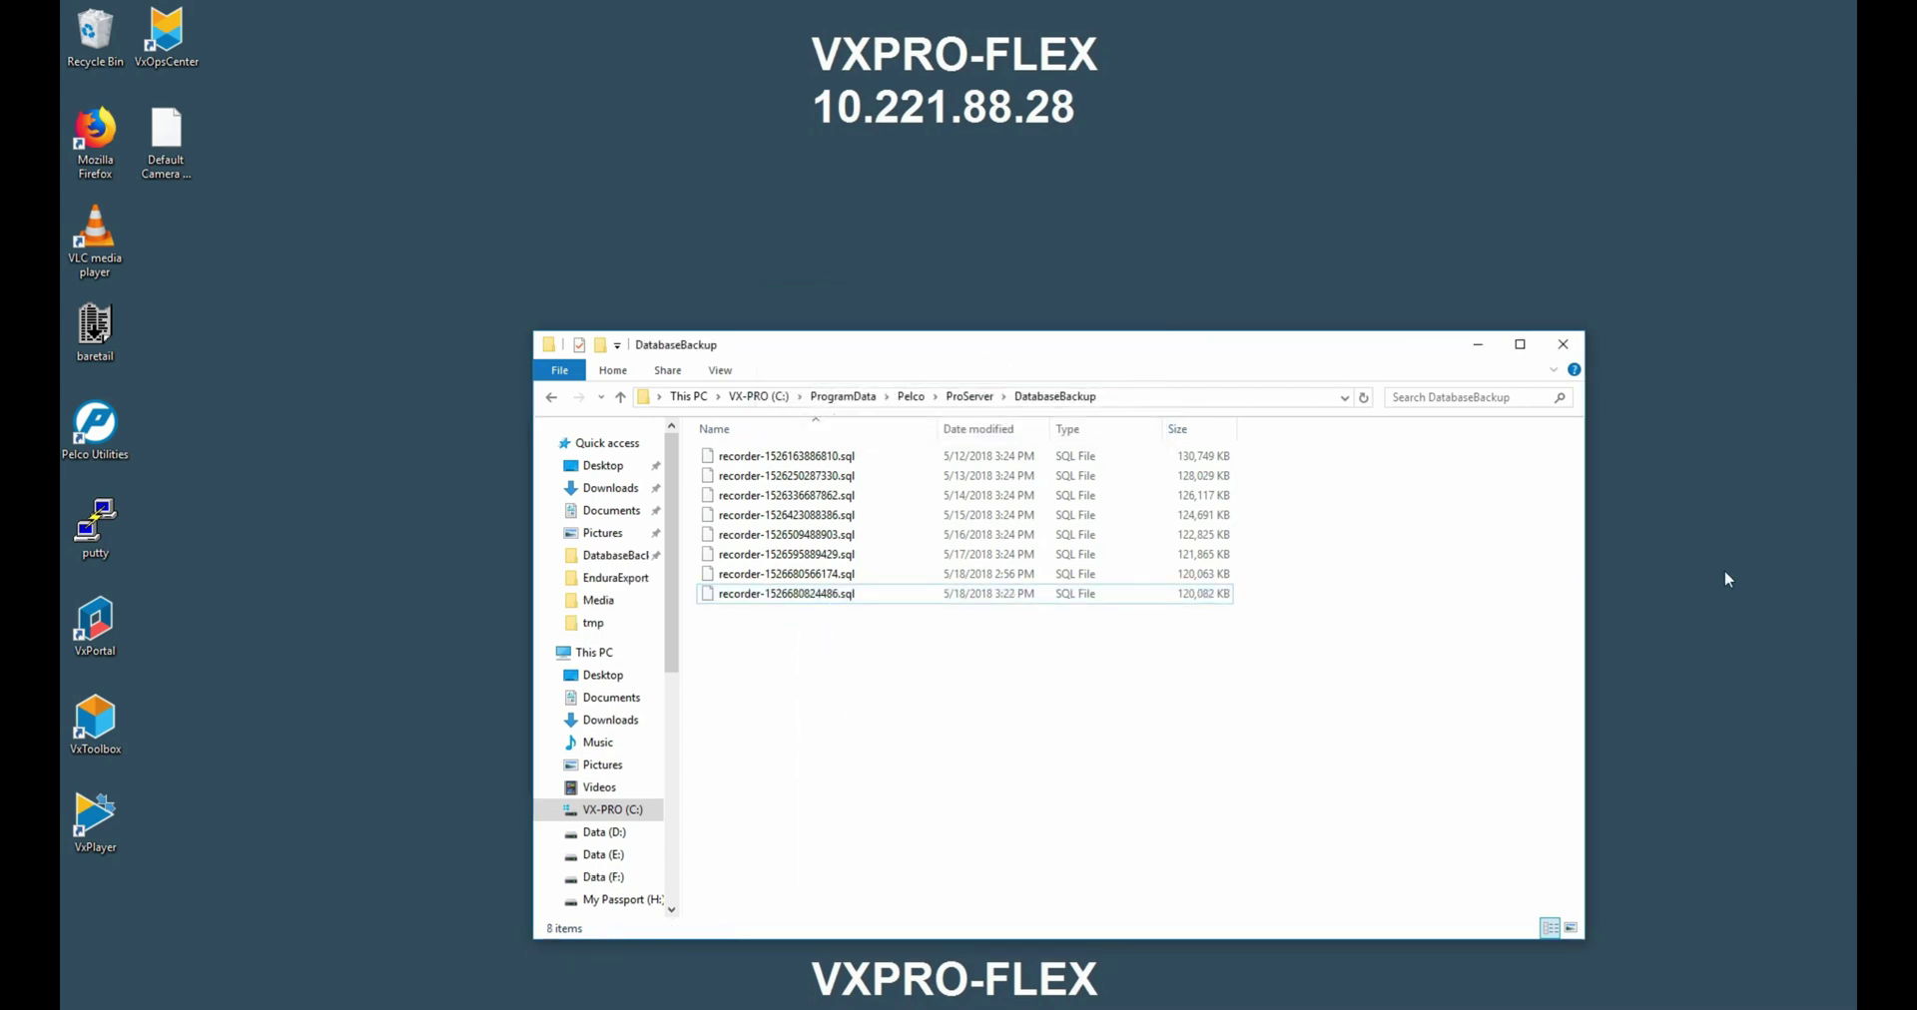
{"action": "left_click", "coordinate": [1478, 344]}
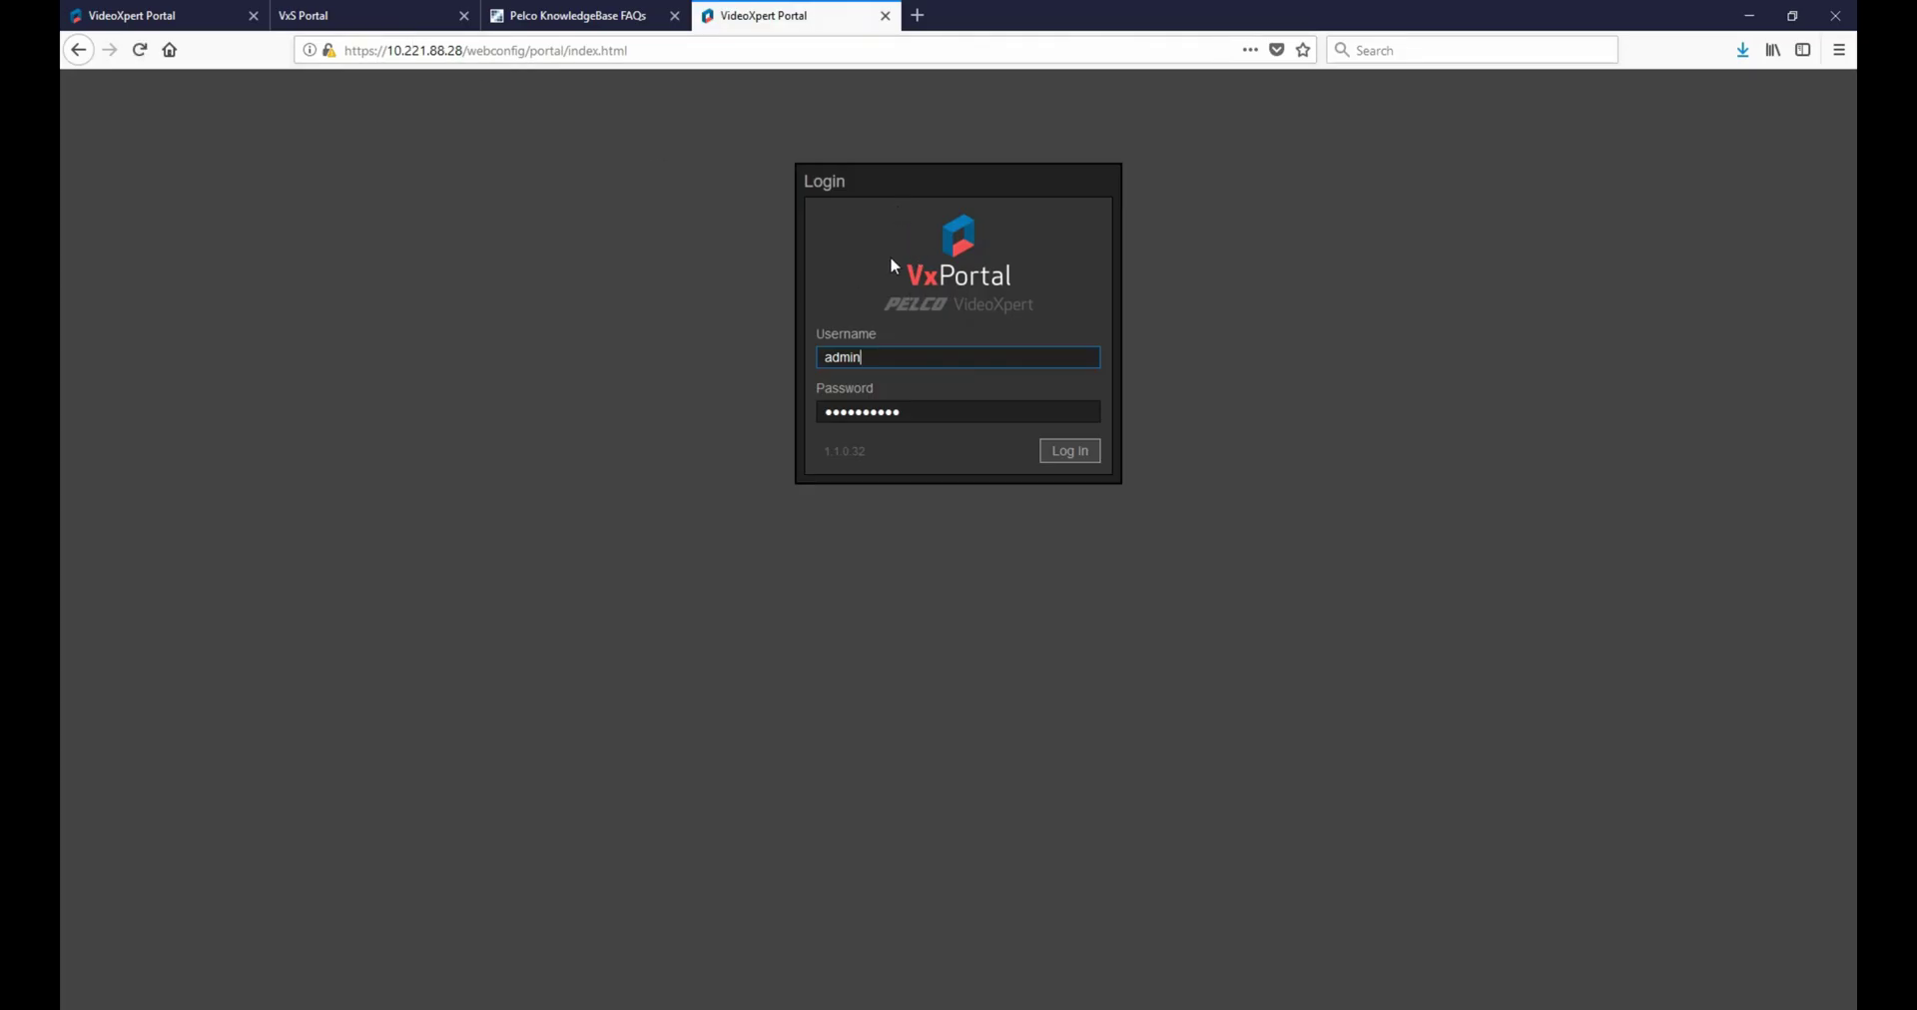
- Sign back into VxPortal and the Storage Portal and check the Database page for the 3:22:24 PM backup
{"action": "left_click", "coordinate": [1087, 465]}
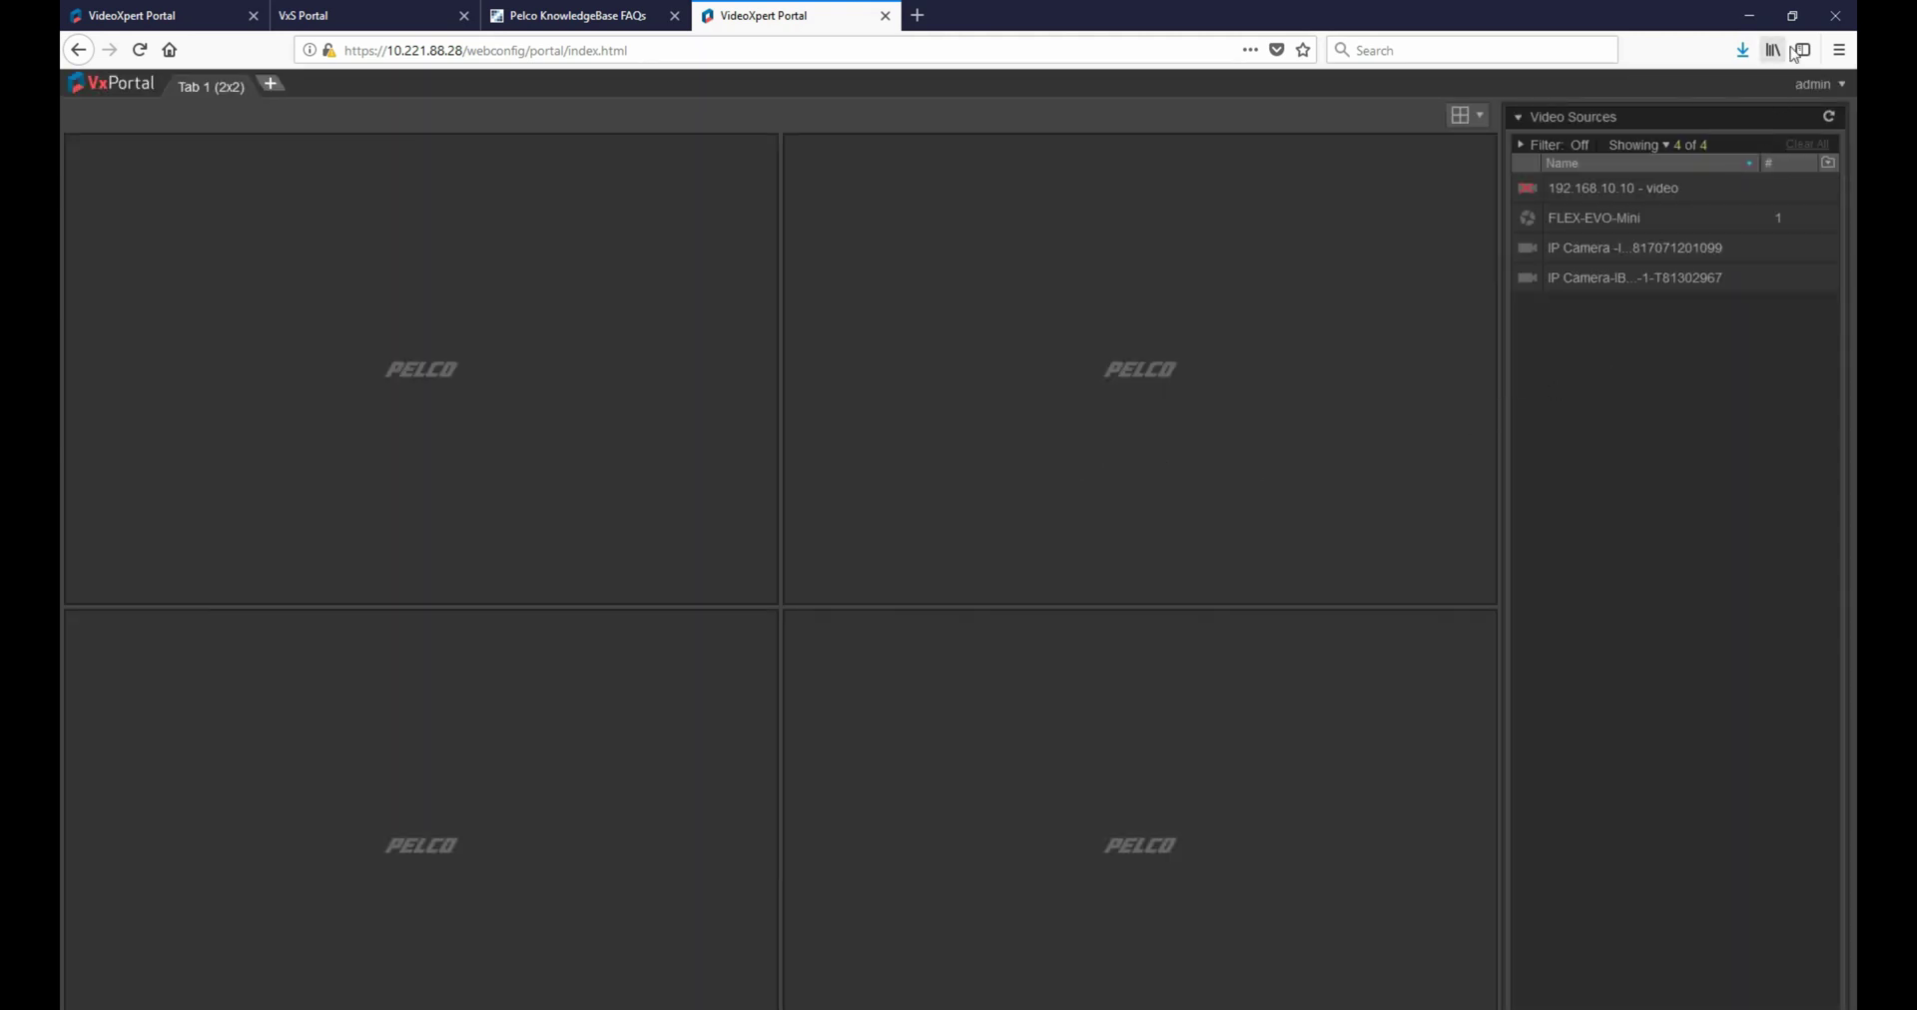
{"action": "left_click", "coordinate": [1839, 82]}
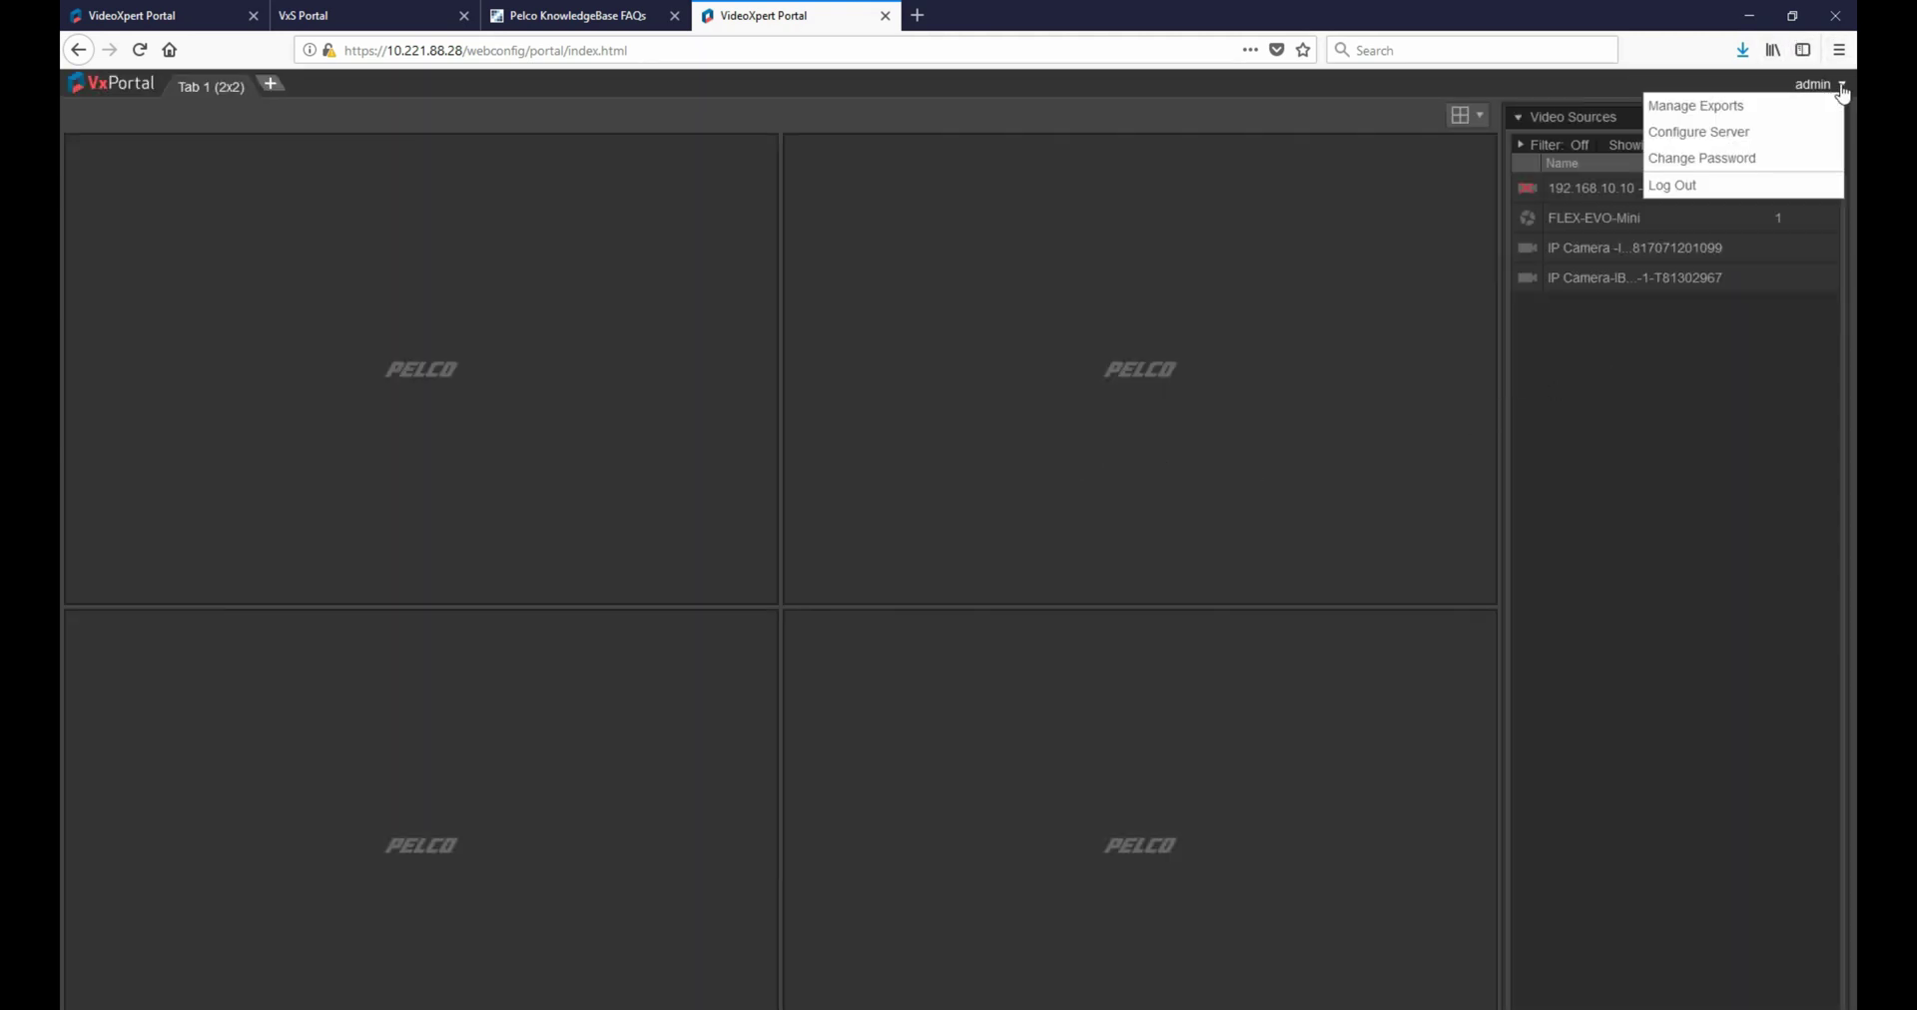
{"action": "left_click", "coordinate": [1726, 143]}
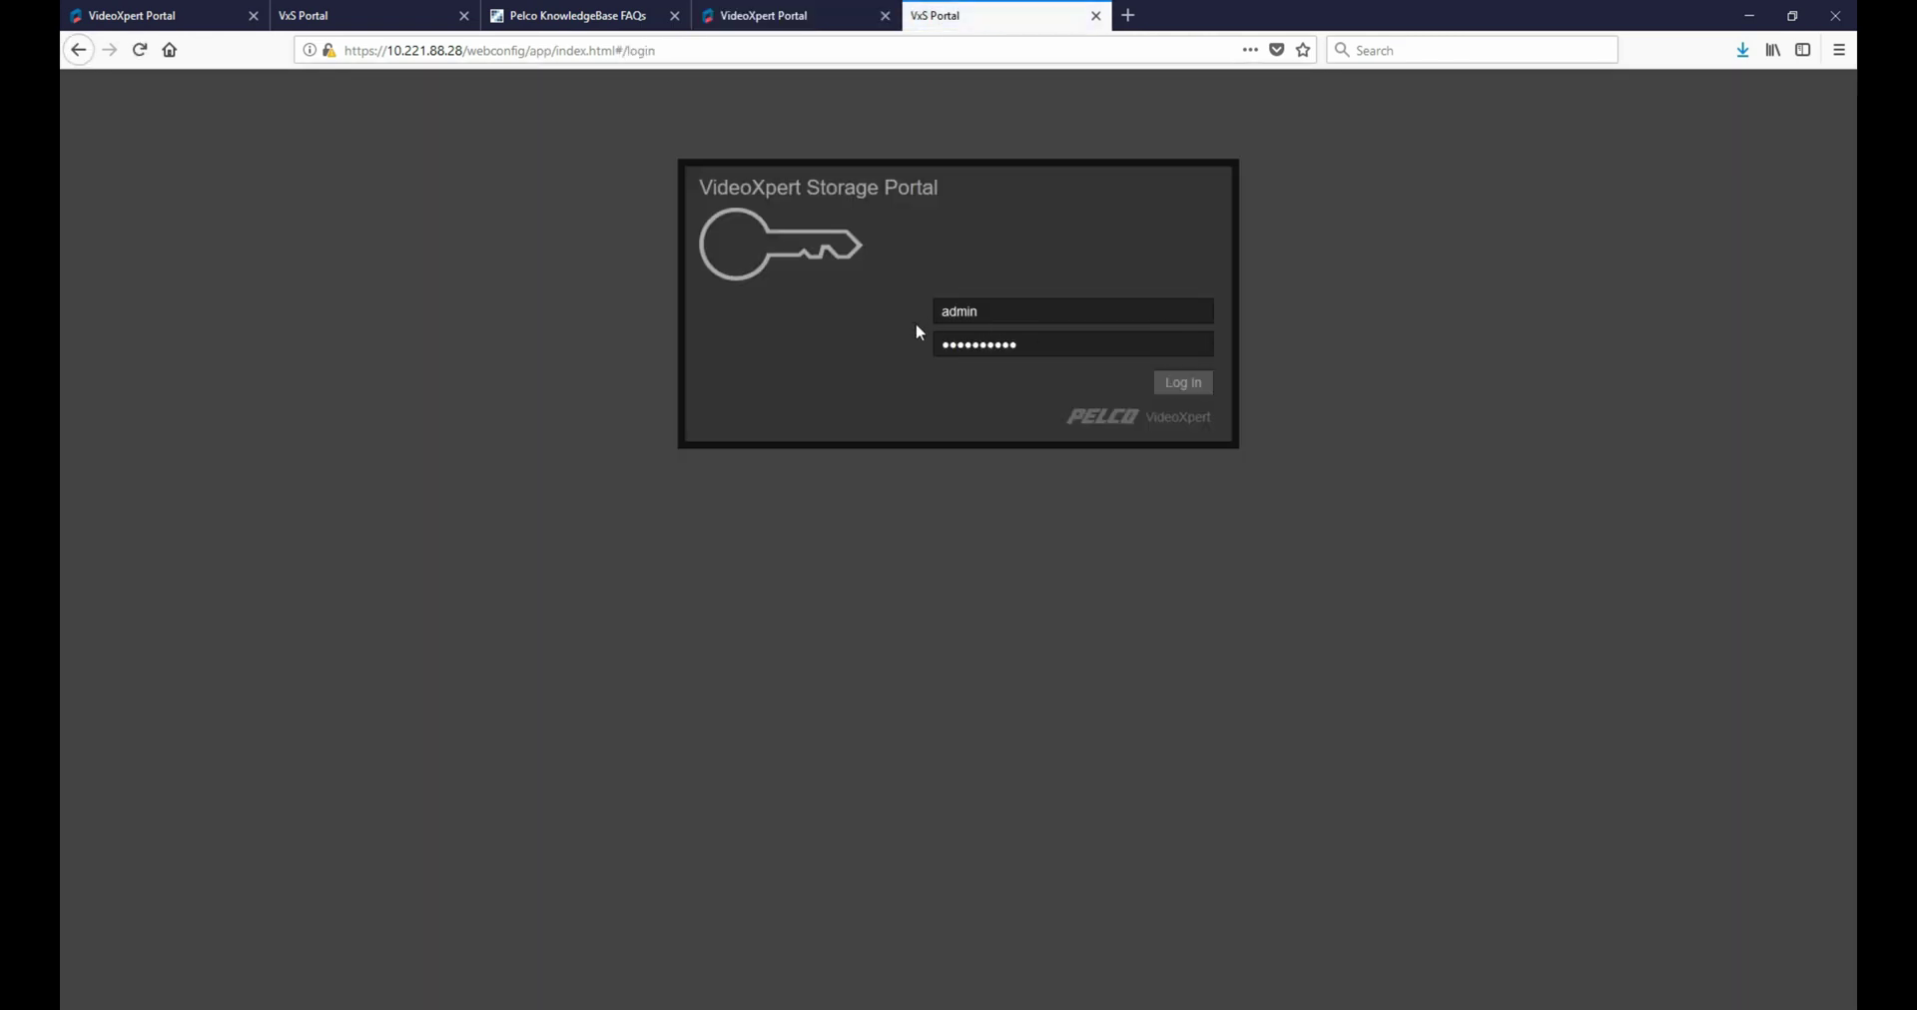
{"action": "left_click", "coordinate": [1195, 387]}
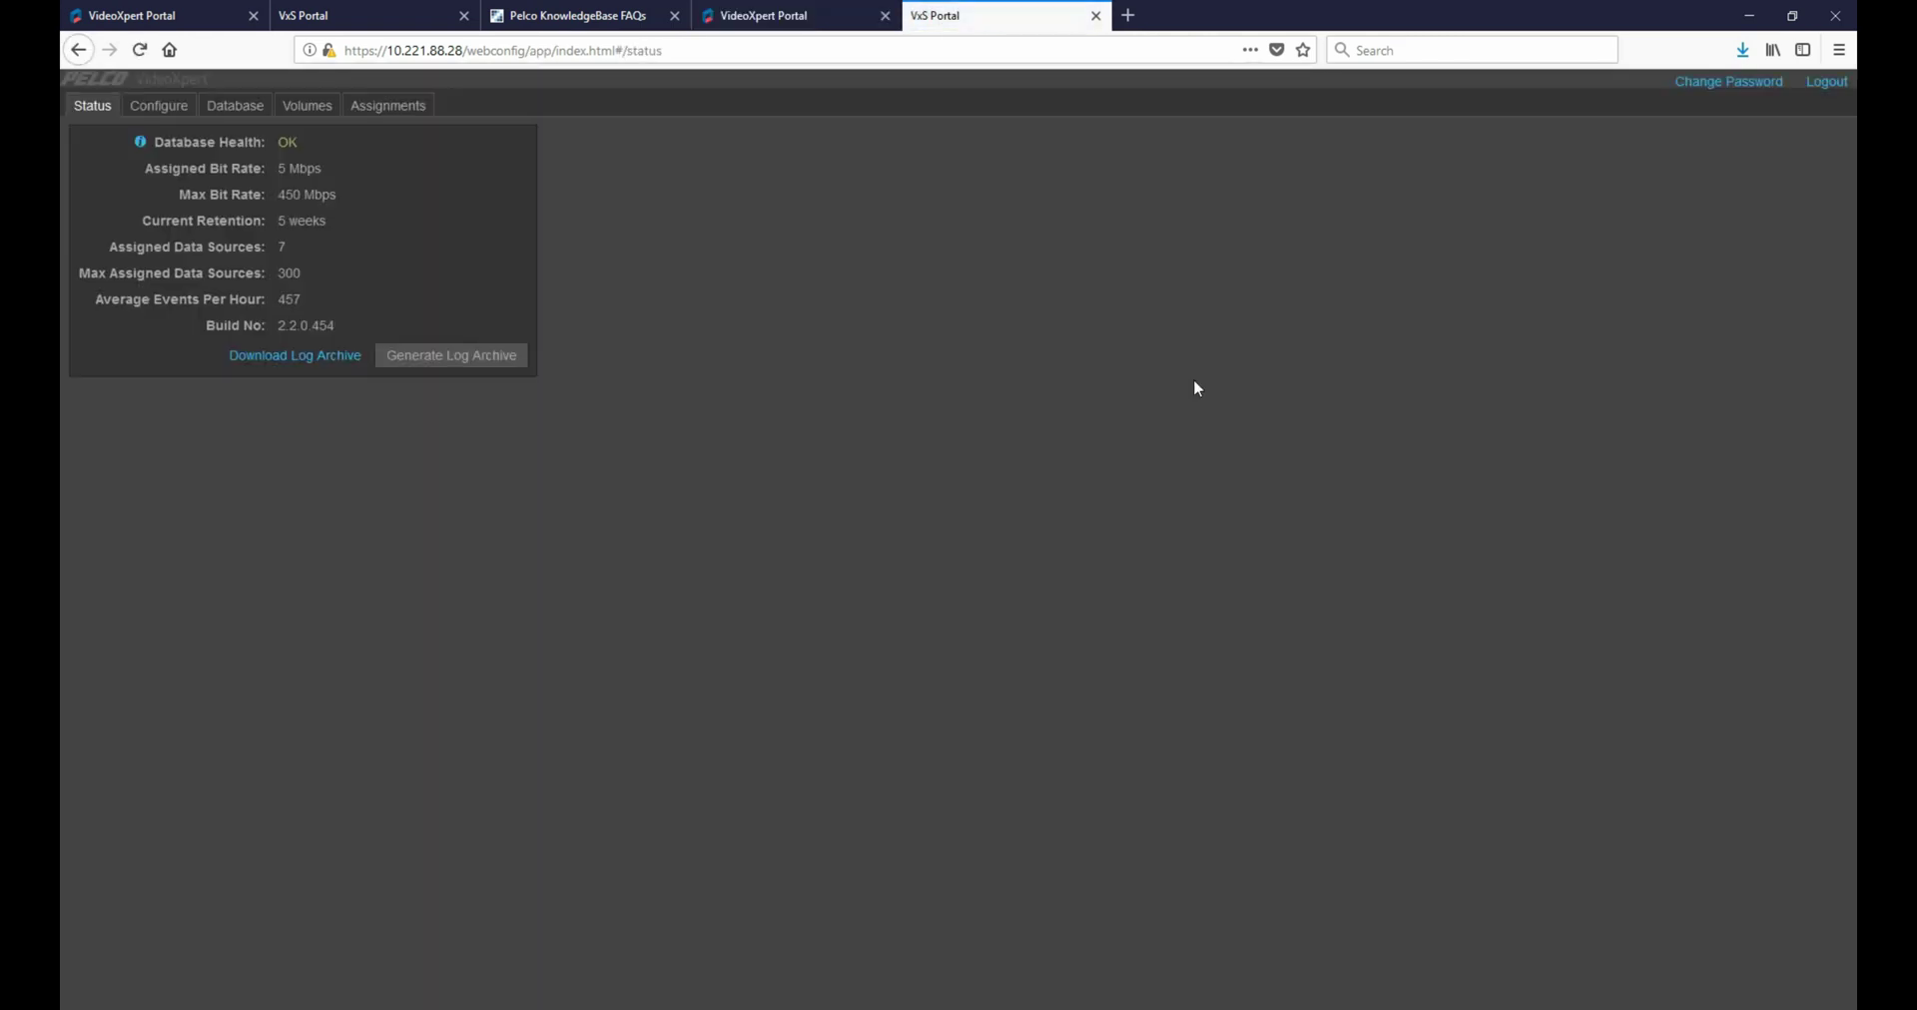
{"action": "left_click", "coordinate": [235, 108]}
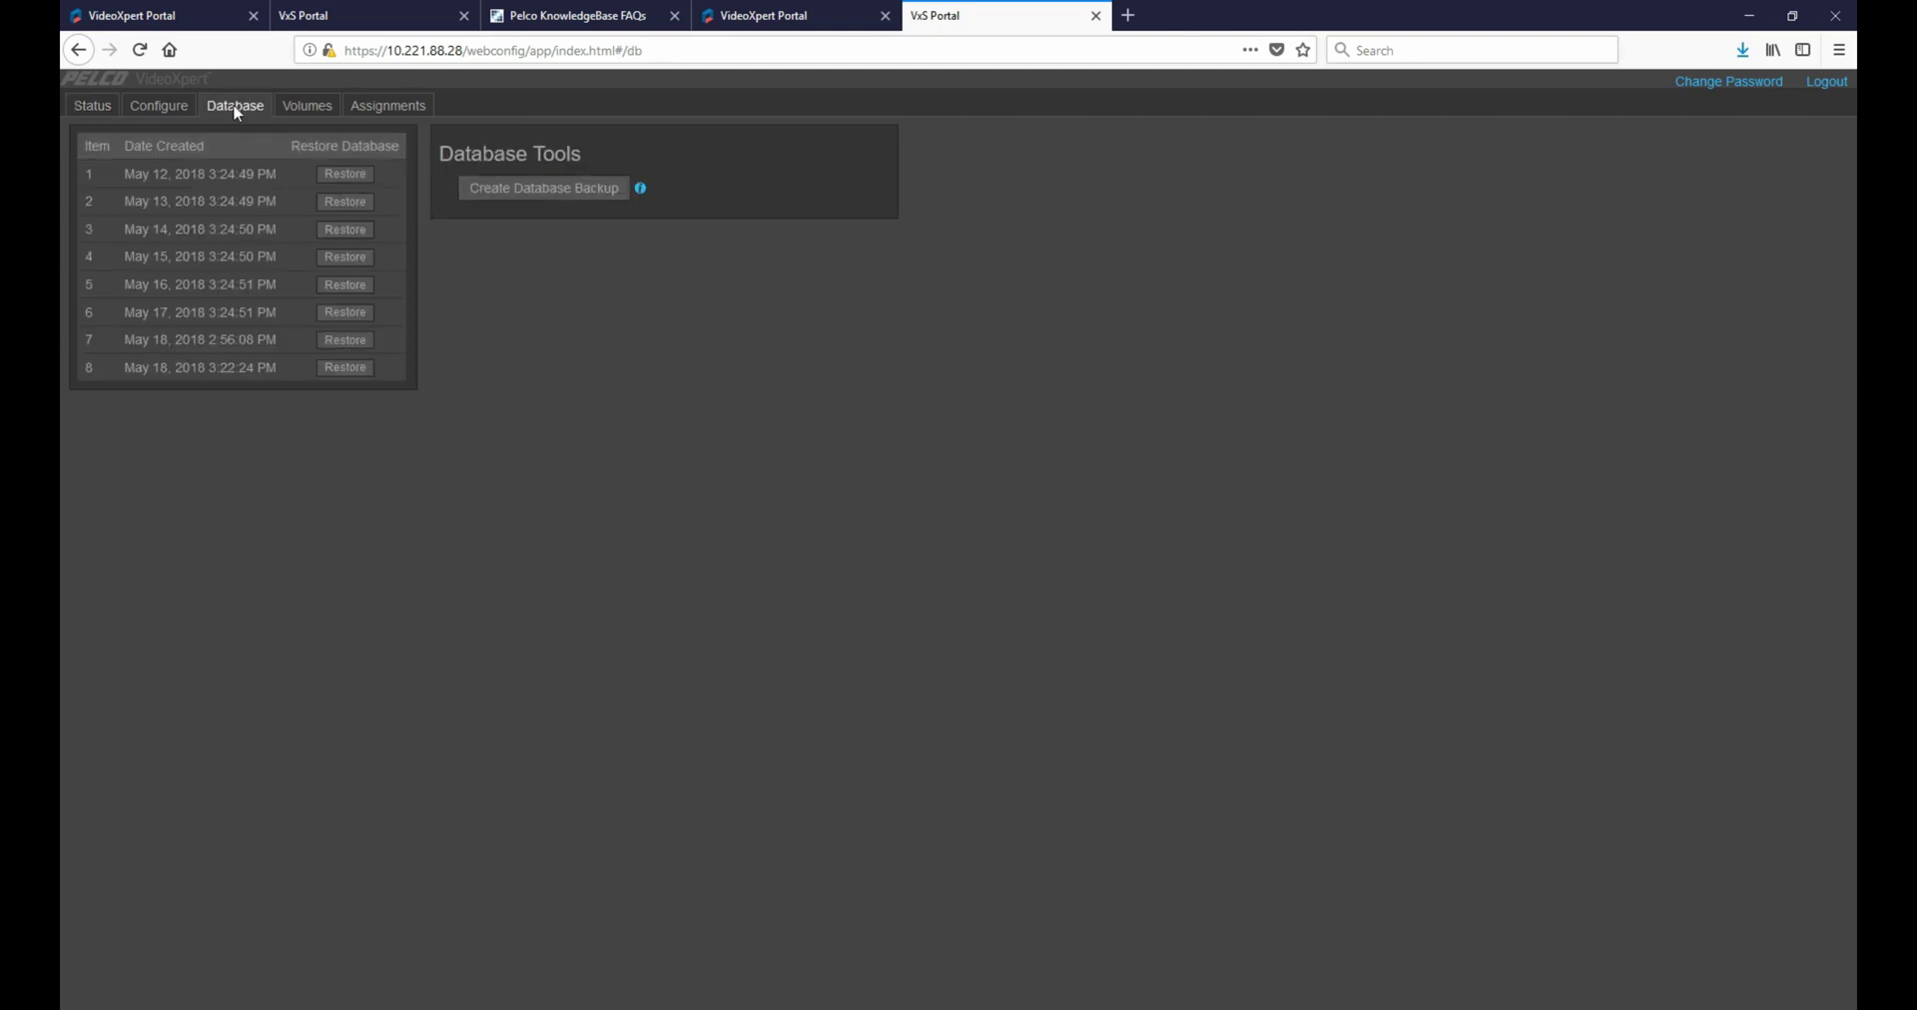